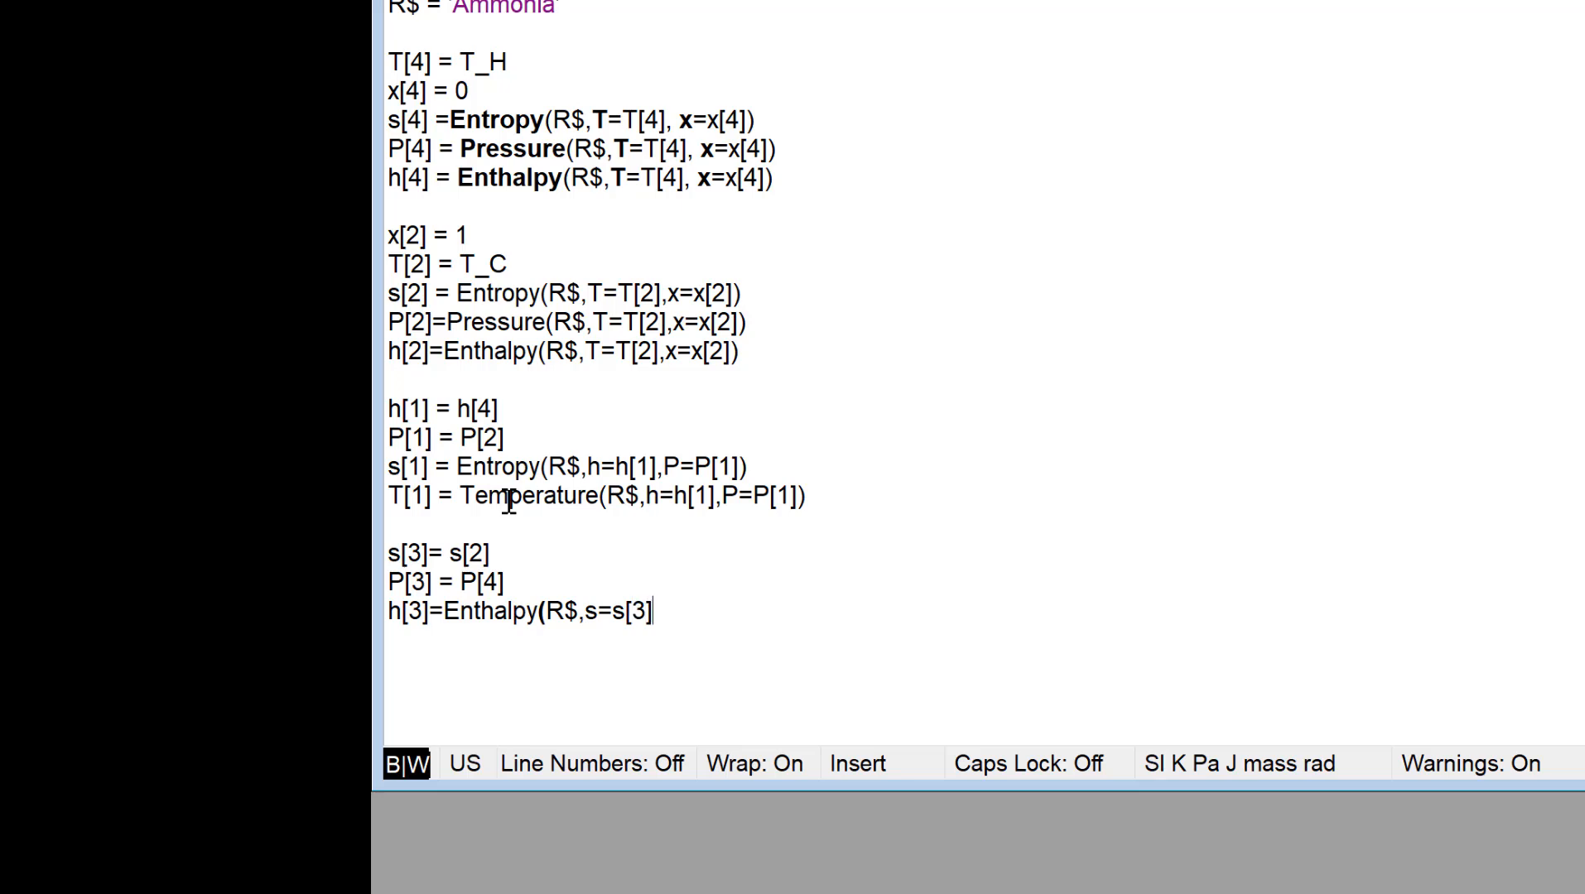
Complete the h[3] enthalpy equation with the argument P=P[3] and copy its whole argument list.
text(,P=P[3]))
shift+click(538, 611)
key(ctrl+c)
click(781, 613)
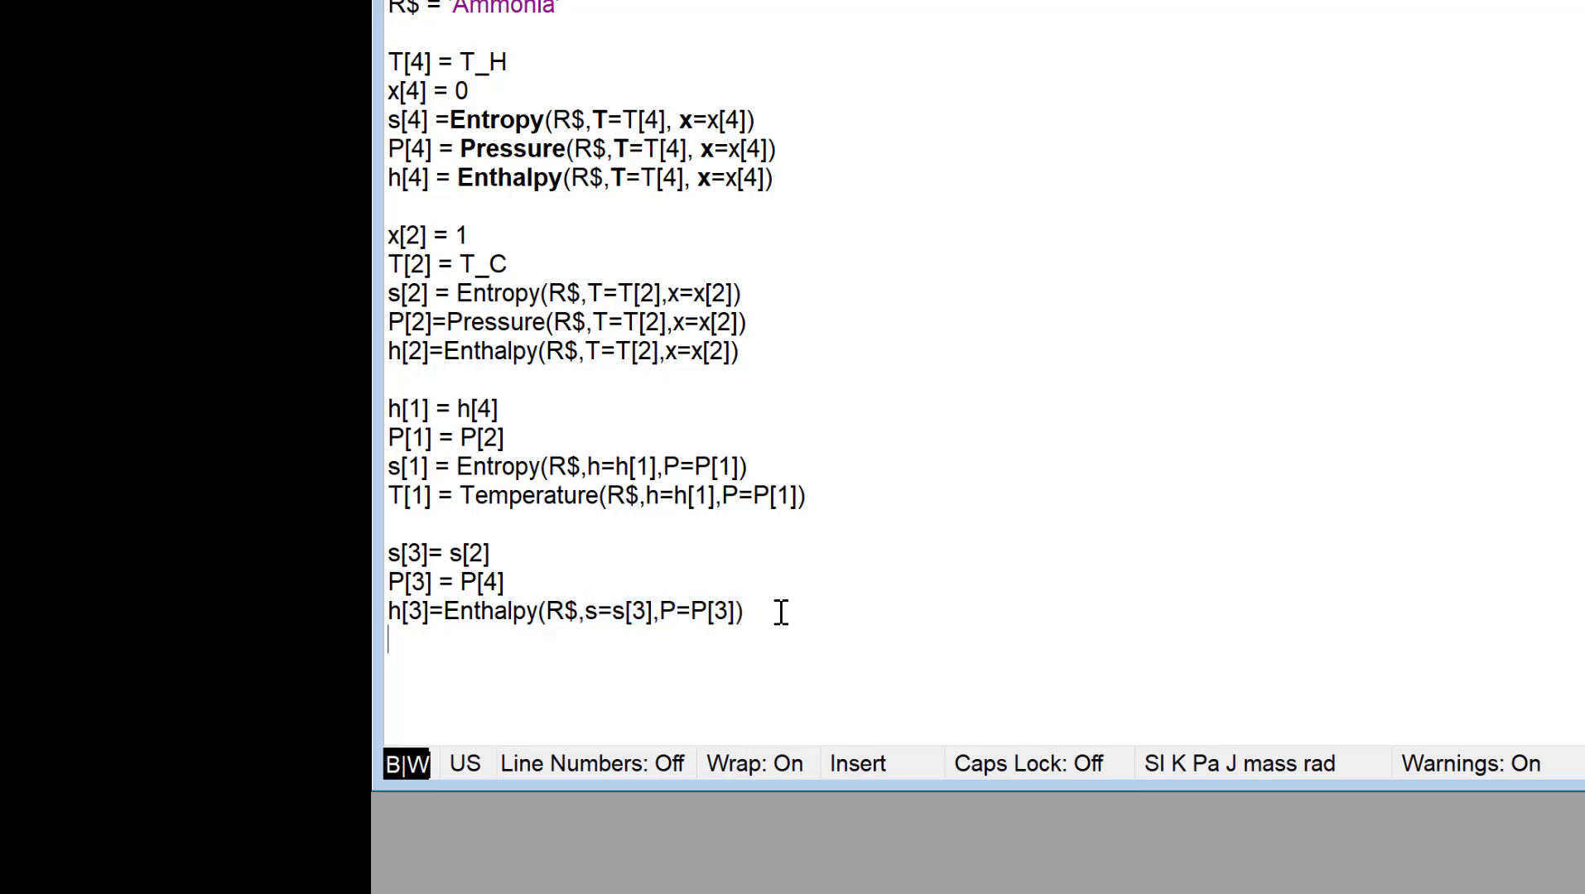
Add the equation T[3]=Temperature(R$,s=s[3],P=P[3]) below the h[3] equation, reusing the copied argument list.
text(T[3]=)
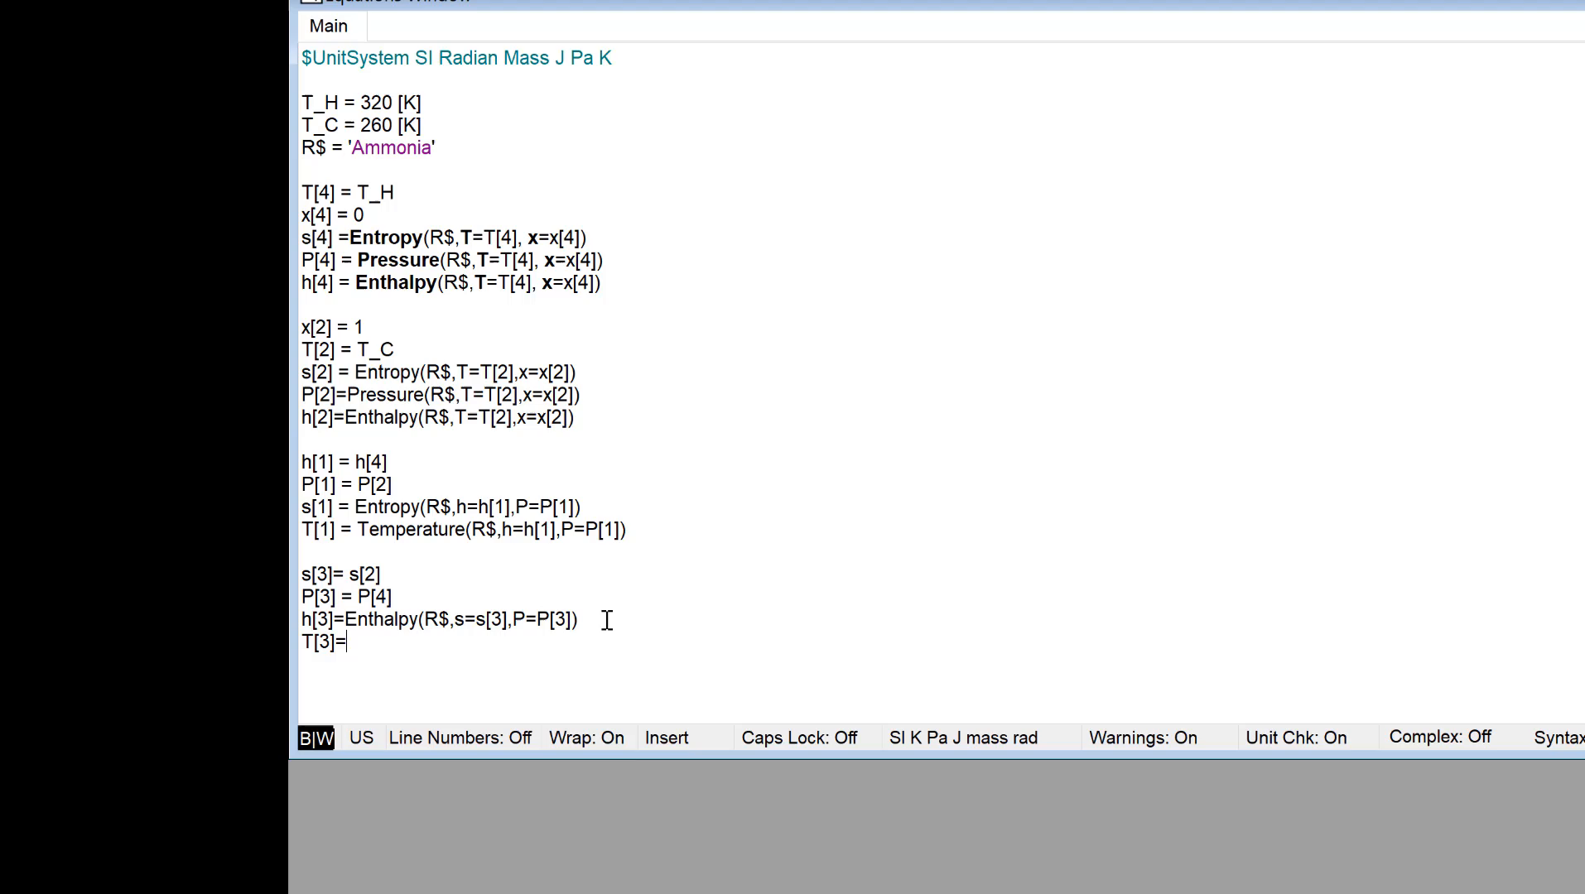
text(Temperautre)
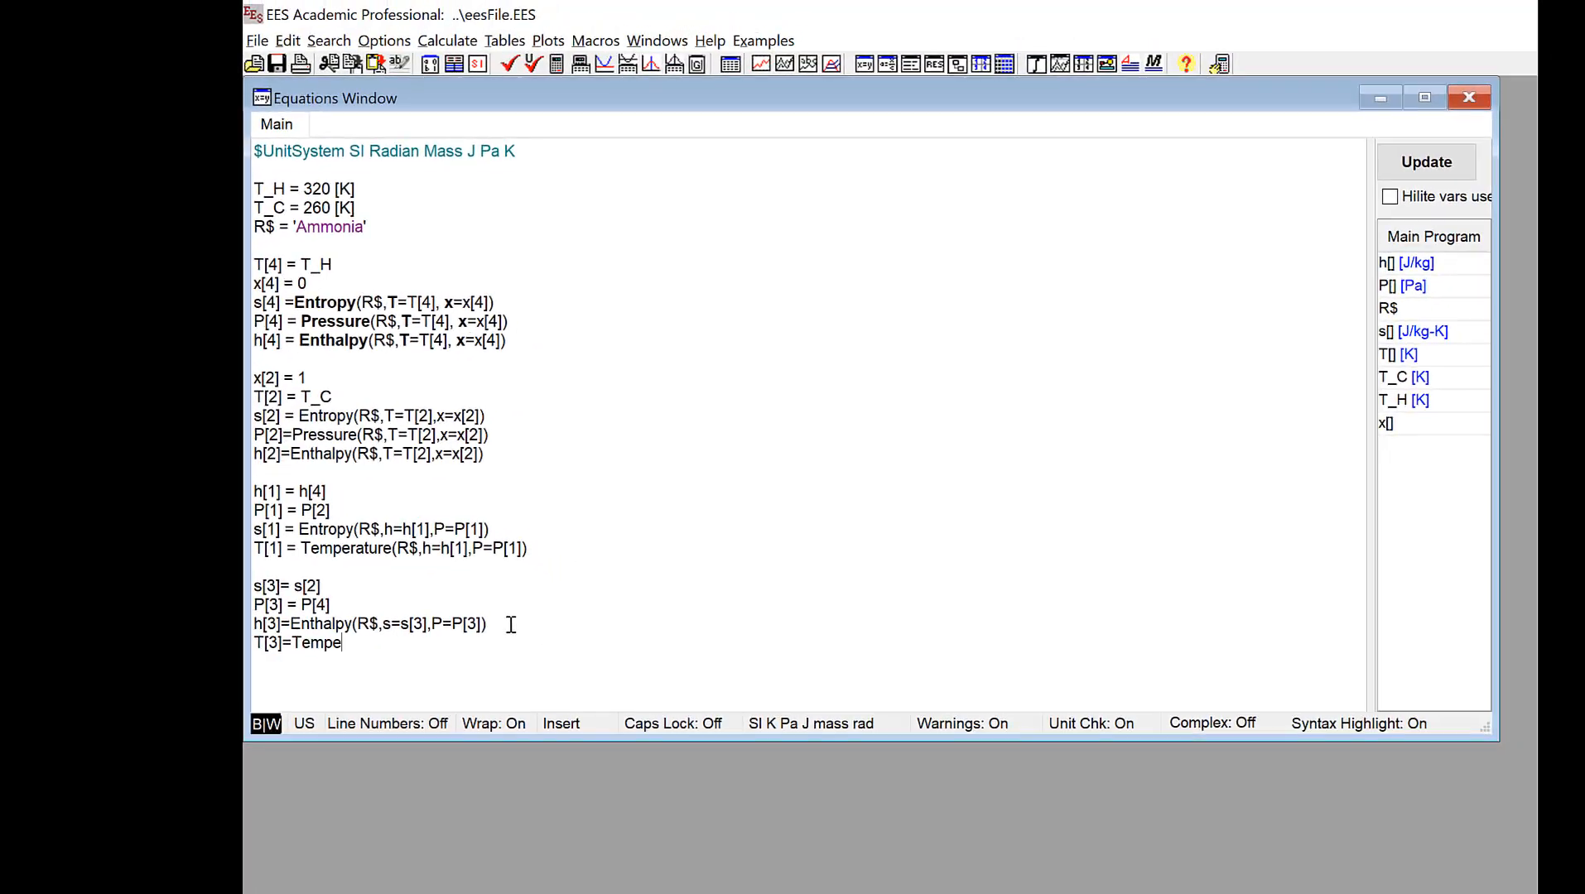
key(ctrl)
key(BackSpace)
key(BackSpace)
key(BackSpace)
text(ture)
key(ctrl+v)
Solve the equations and enlarge the Arrays Table so that the rows of all four states fit.
key(F2)
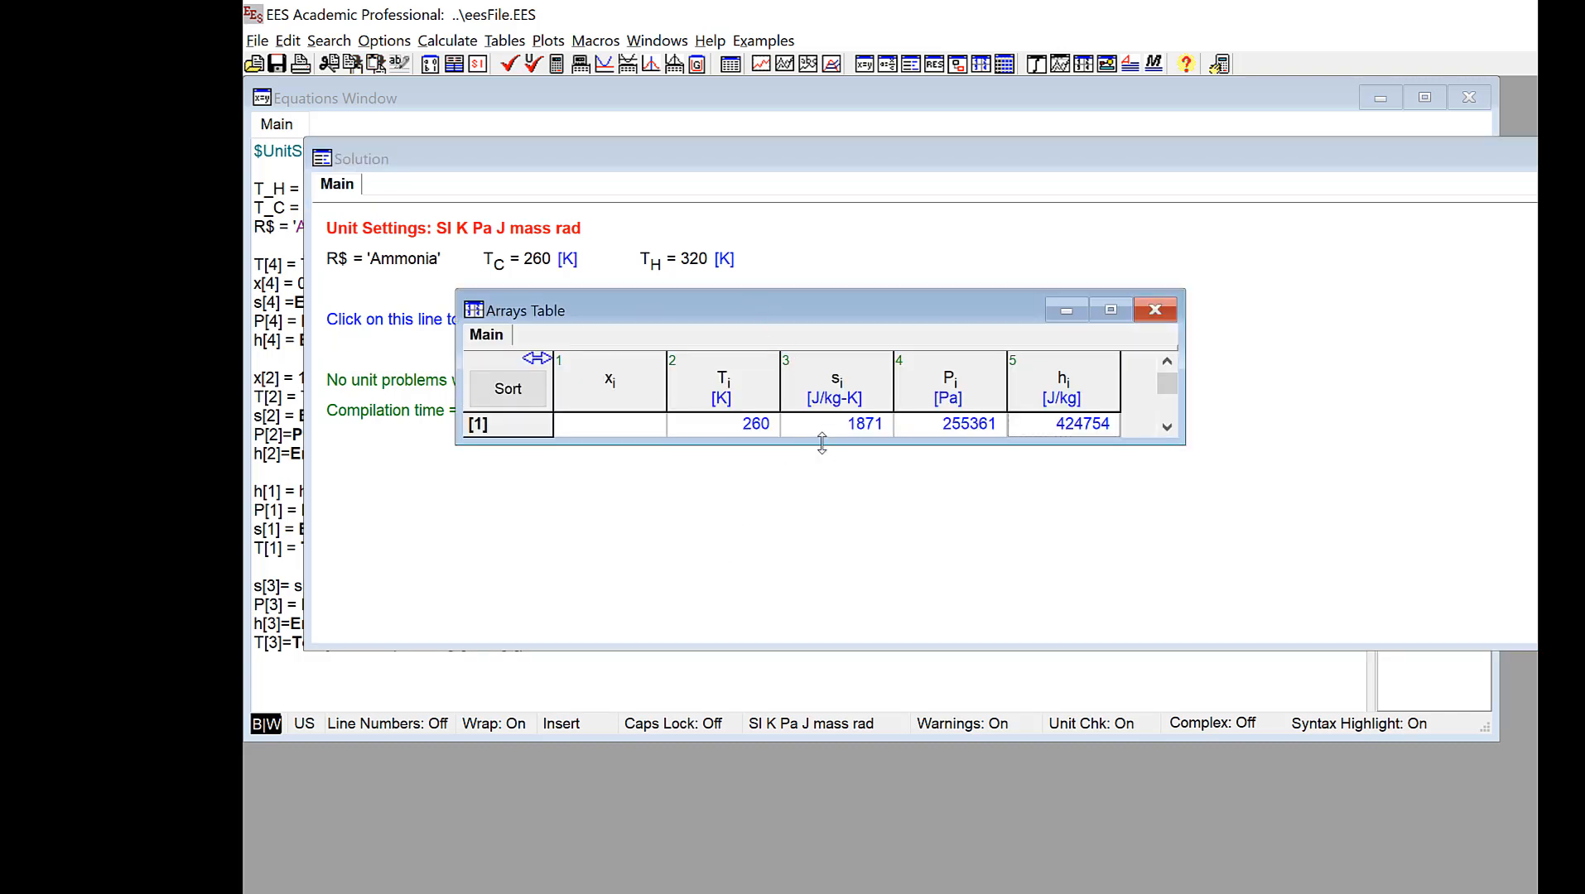
drag(821, 445, 820, 570)
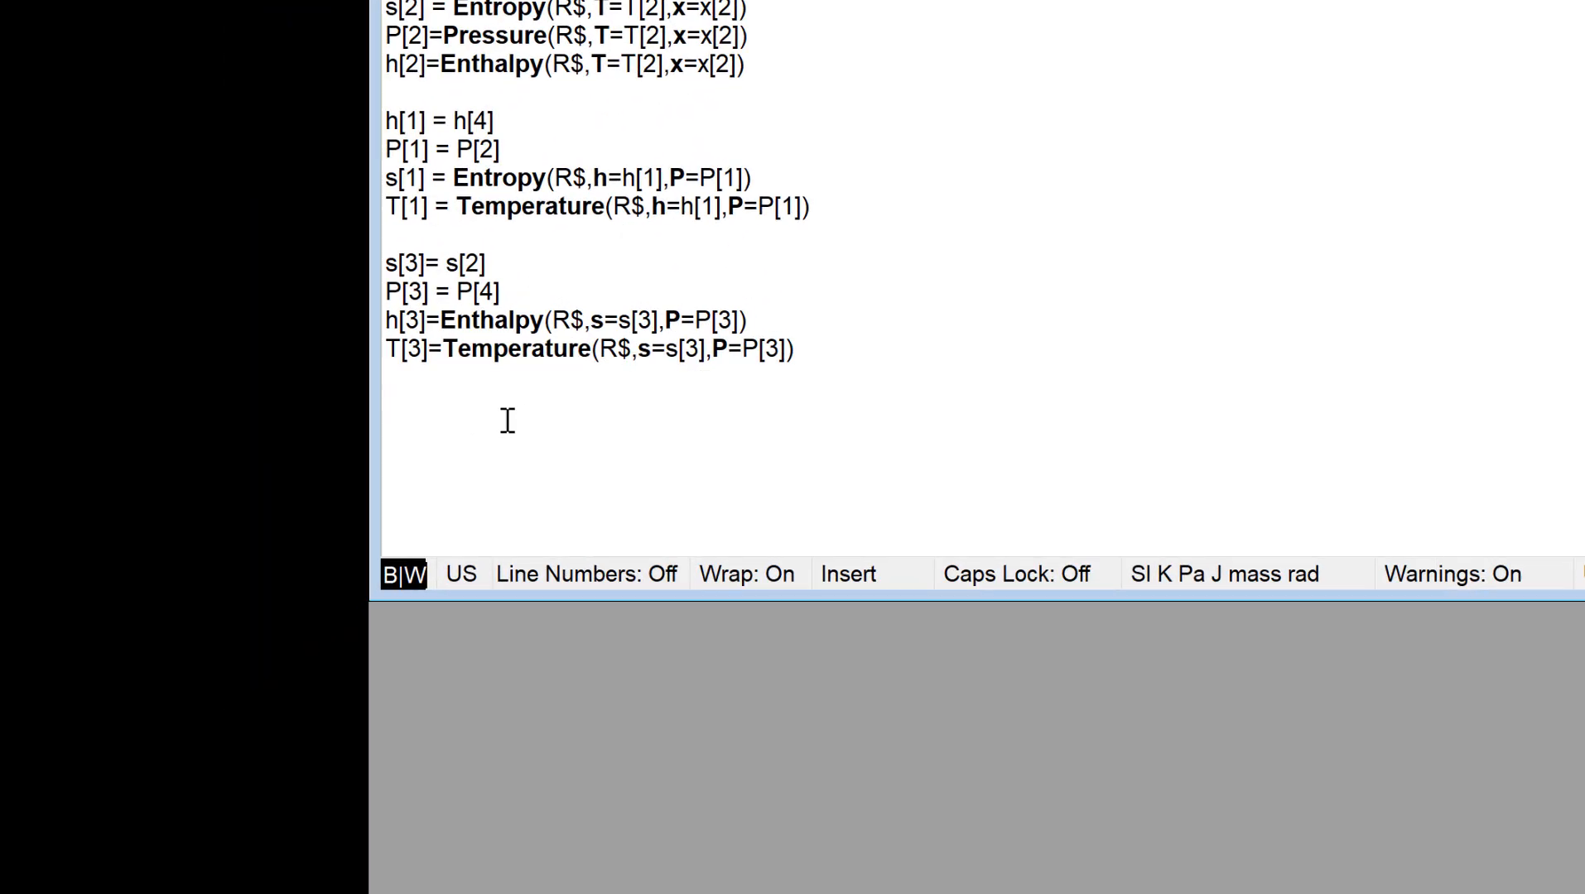
Add the heat transfer equations Q_dot_cond = h[3] - h[4] and Q_dot_evap = h[2] - h[1] below the state 3 equations.
text(Q)
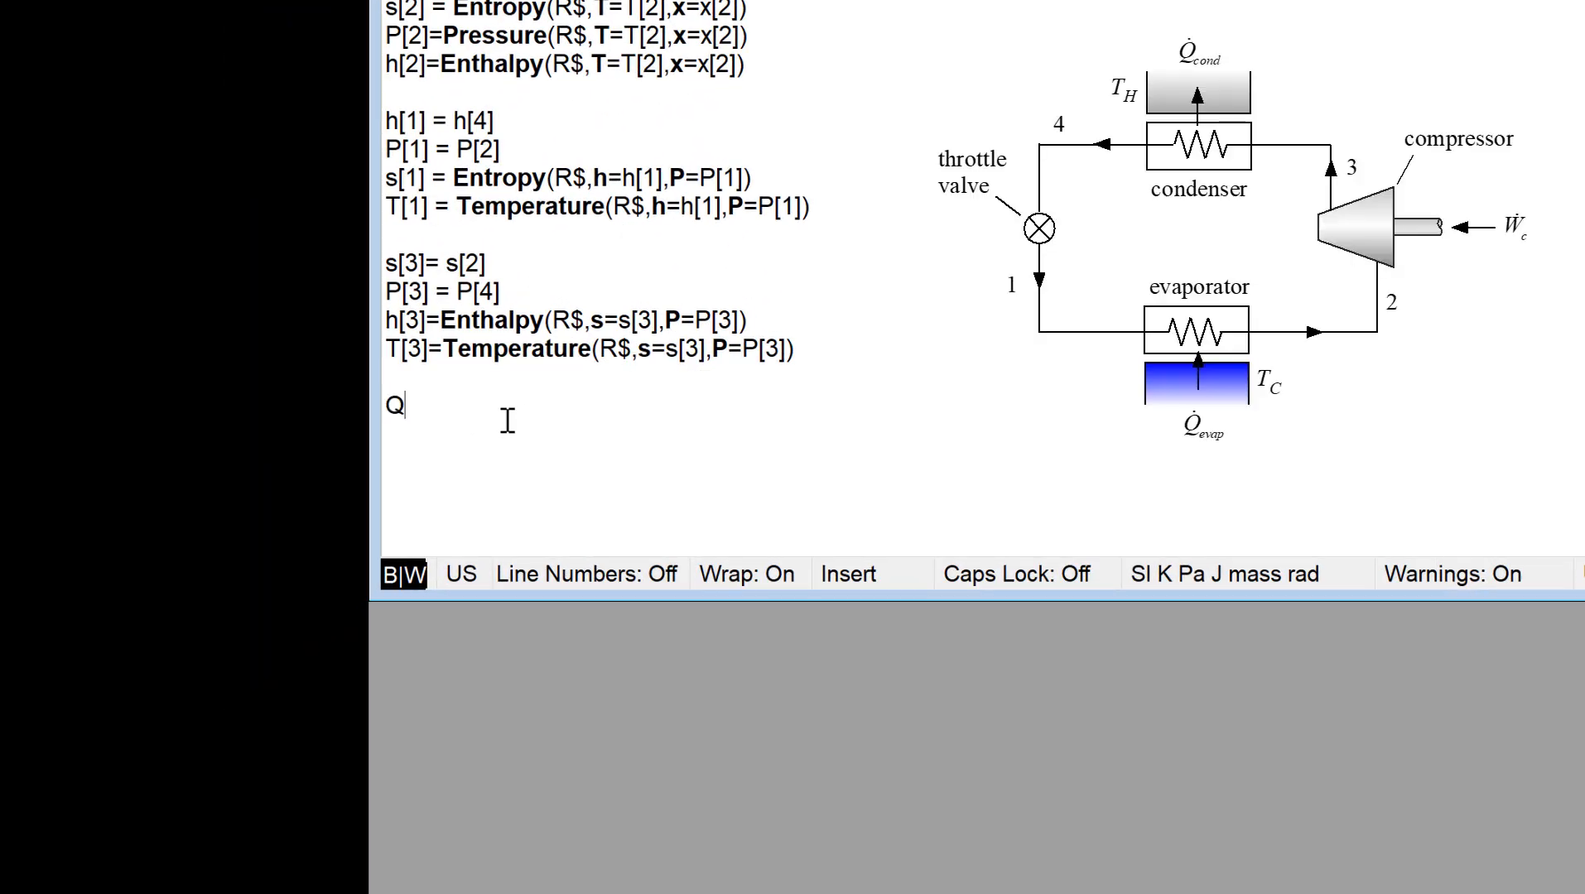
text(_dot_cond = h[3] - )
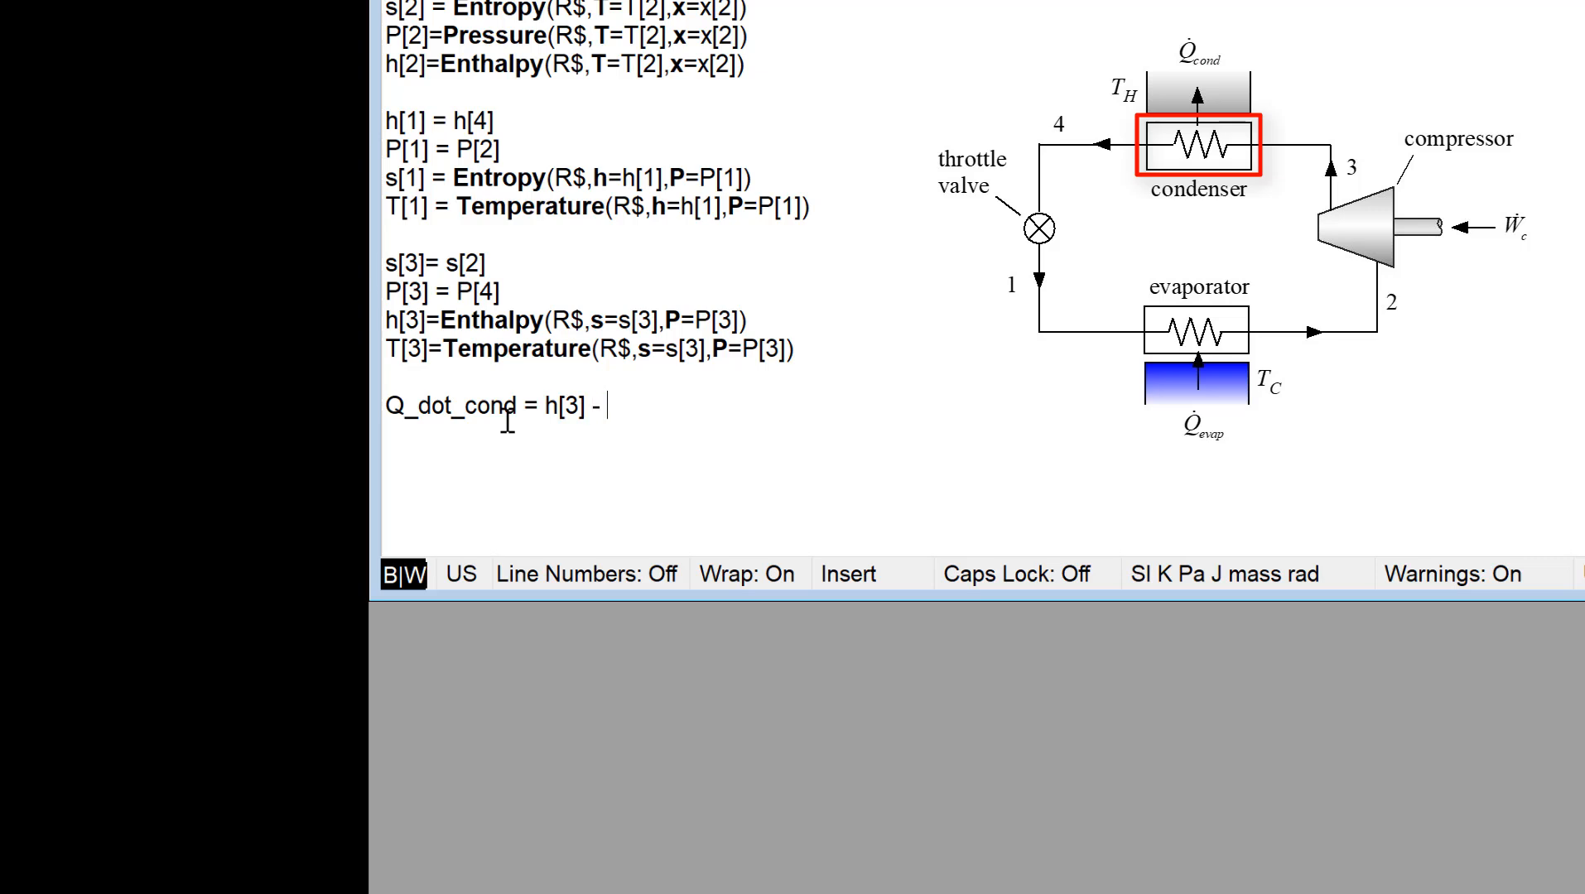
text(h[4] )
text(Q_dot_evap = )
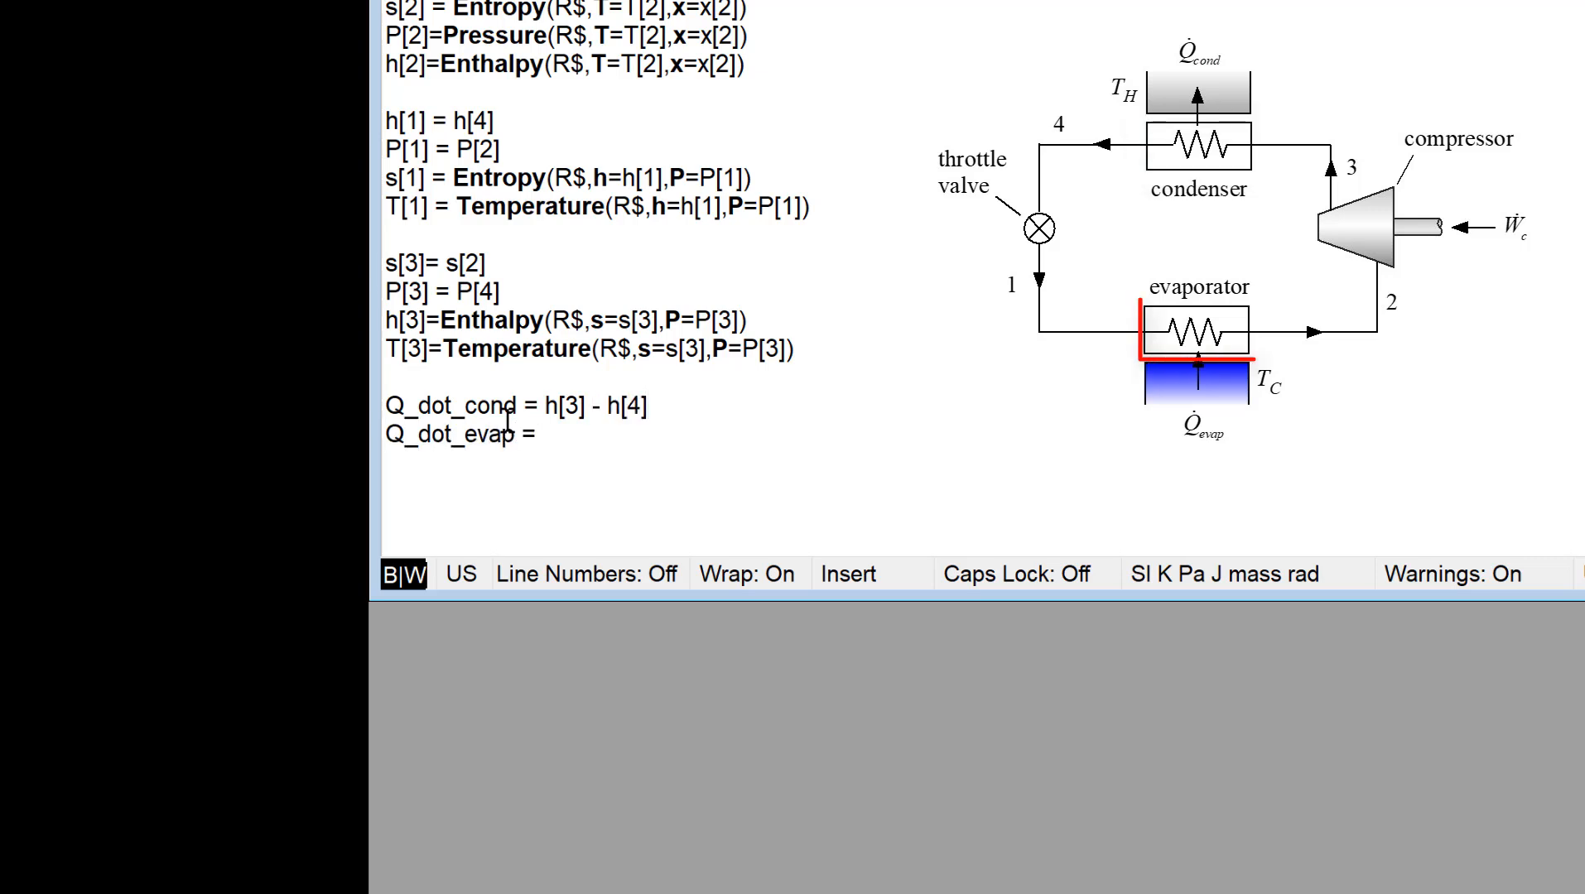
text(h[2] - h[1)
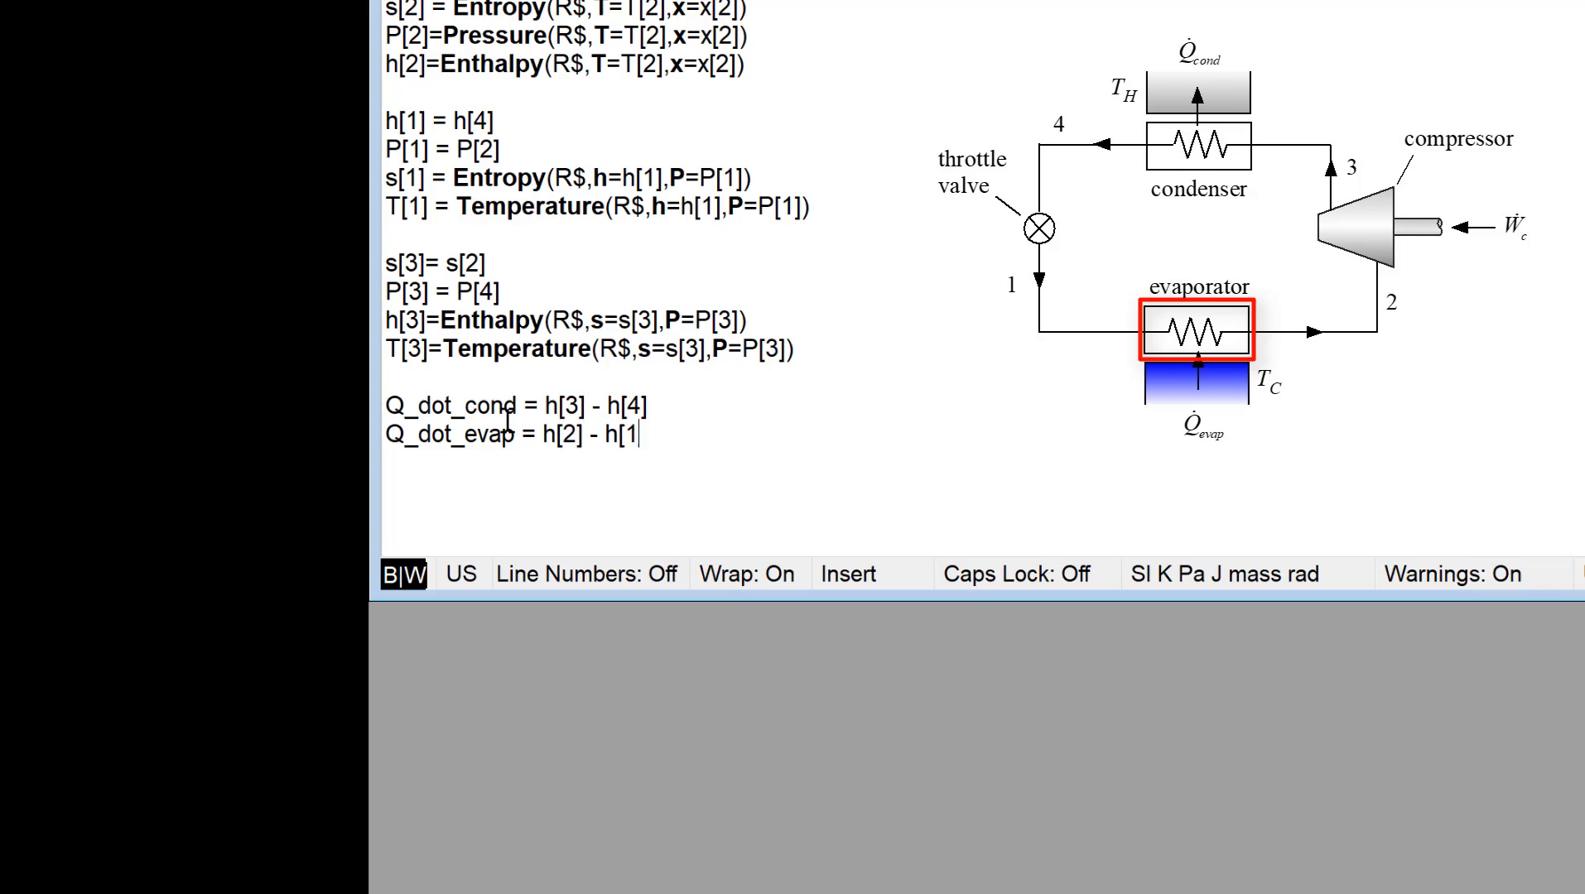
text(])
key(Return)
Add the compressor power equation W_dot_comp = h[3] - h[2].
text(W_dot_comp = h)
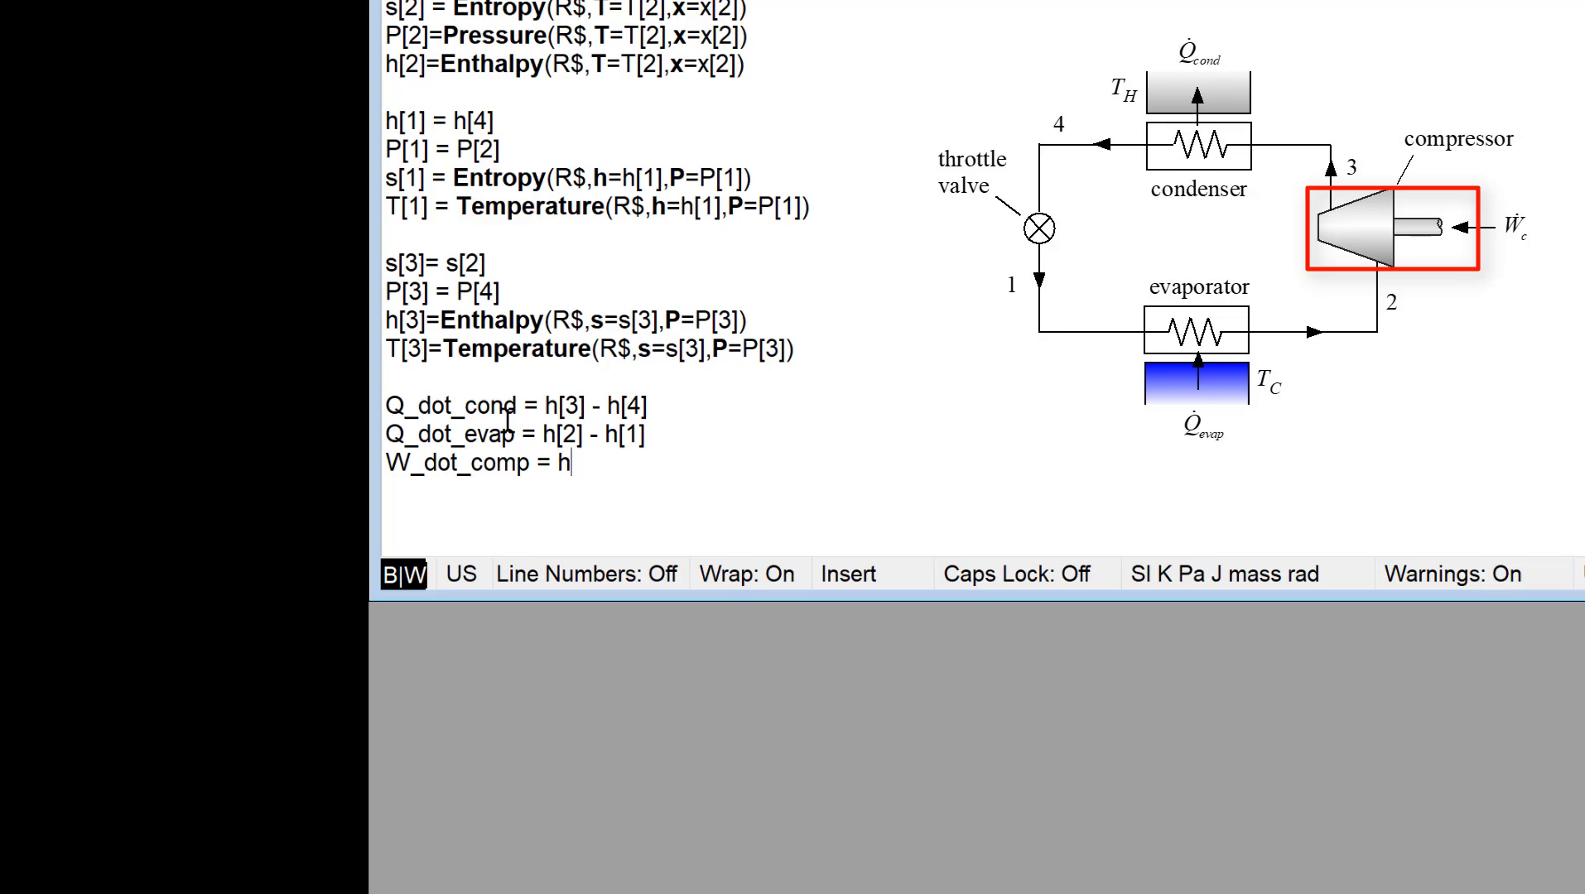
text([3] - h[2])
key(Return)
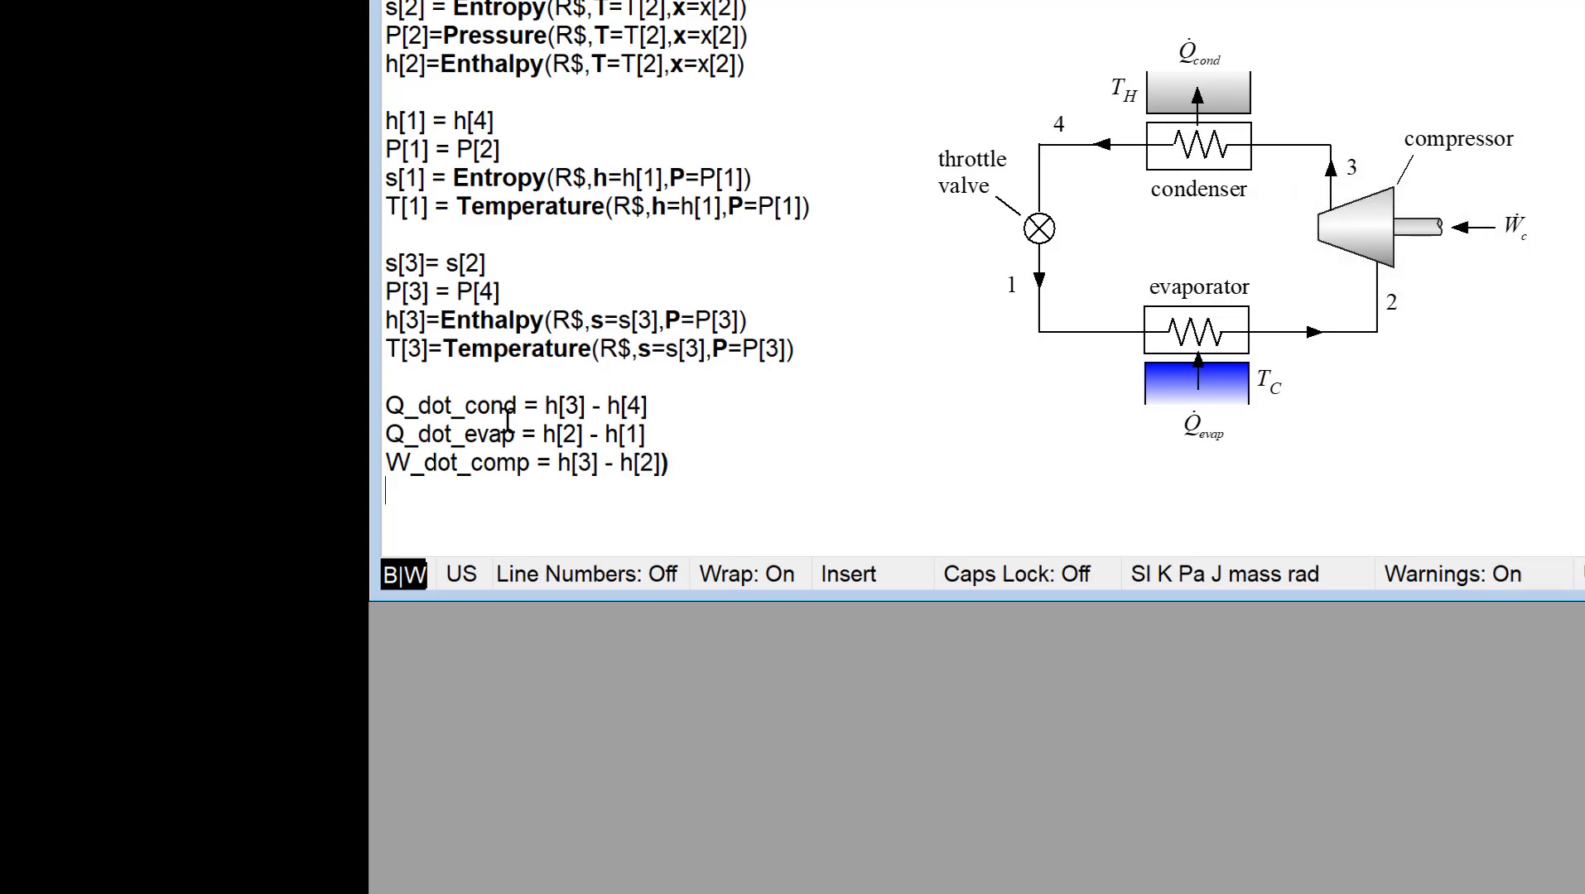
Define COP = Q_dot_evap/W_dot_comp after a blank line and solve the equations.
key(Return)
text(COP = Q_dot_evap/)
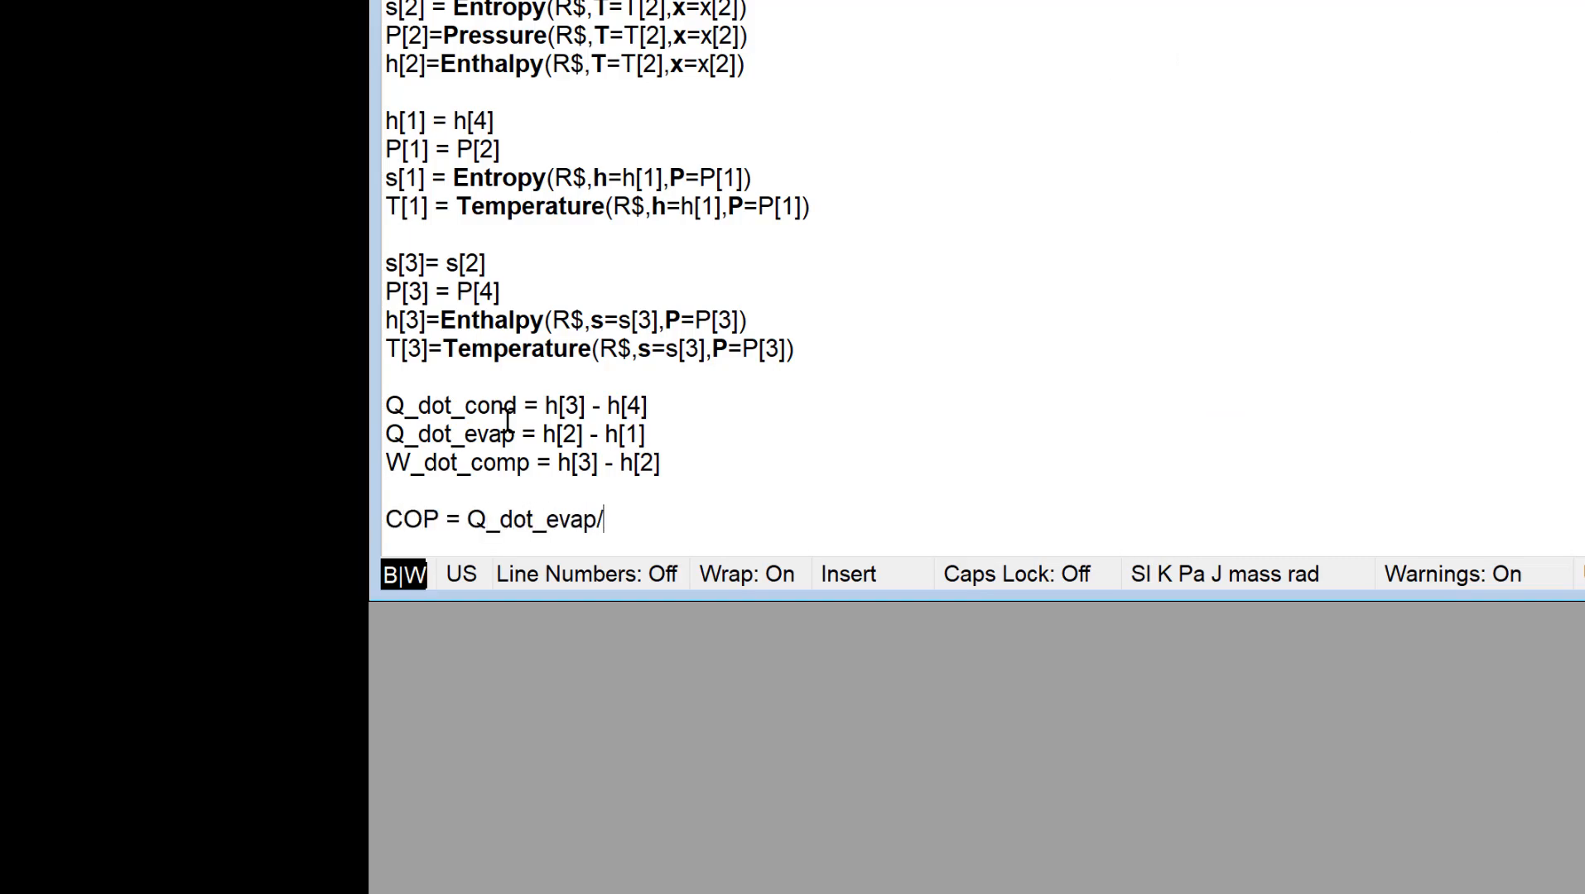
text(W_dot_comp)
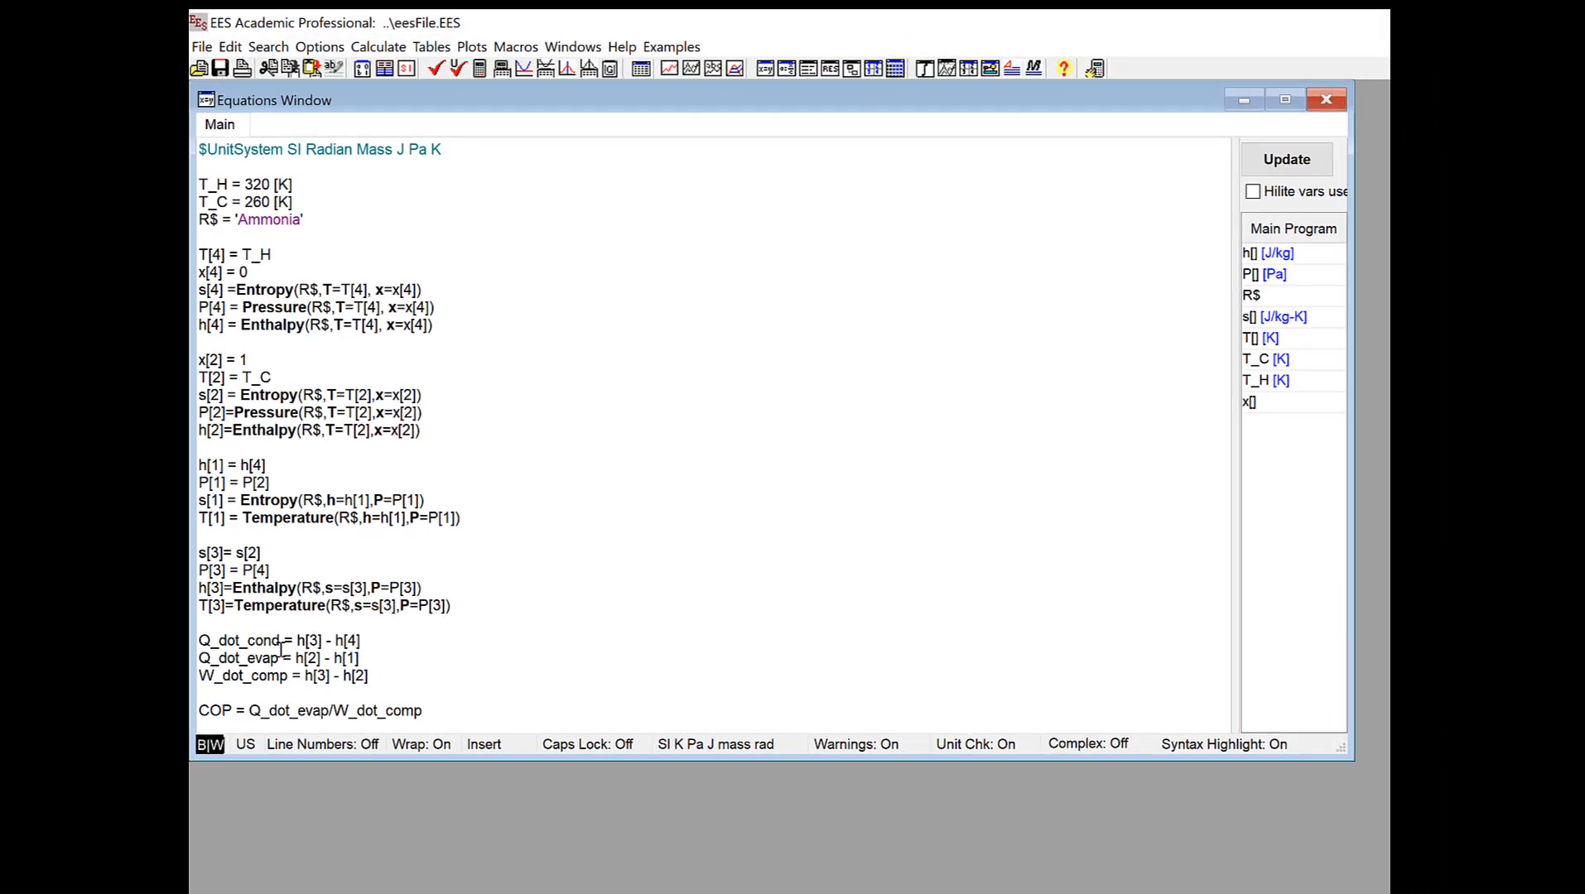
key(F2)
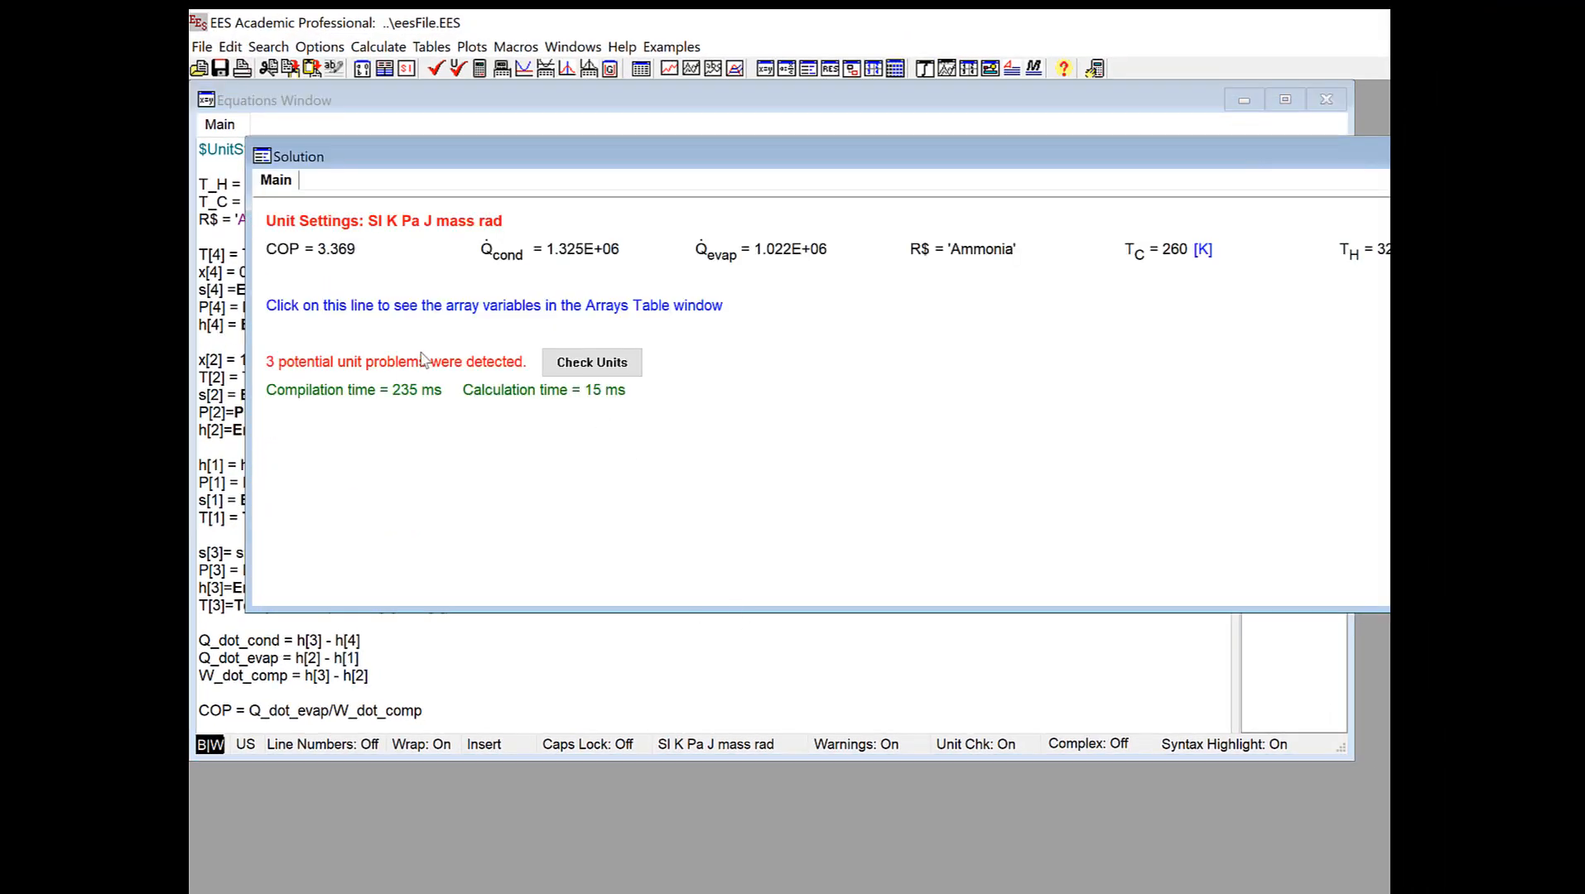
Set the units of Q_dot_cond, Q_dot_evap and W_dot_comp to J/kg in the solution.
double_click(587, 262)
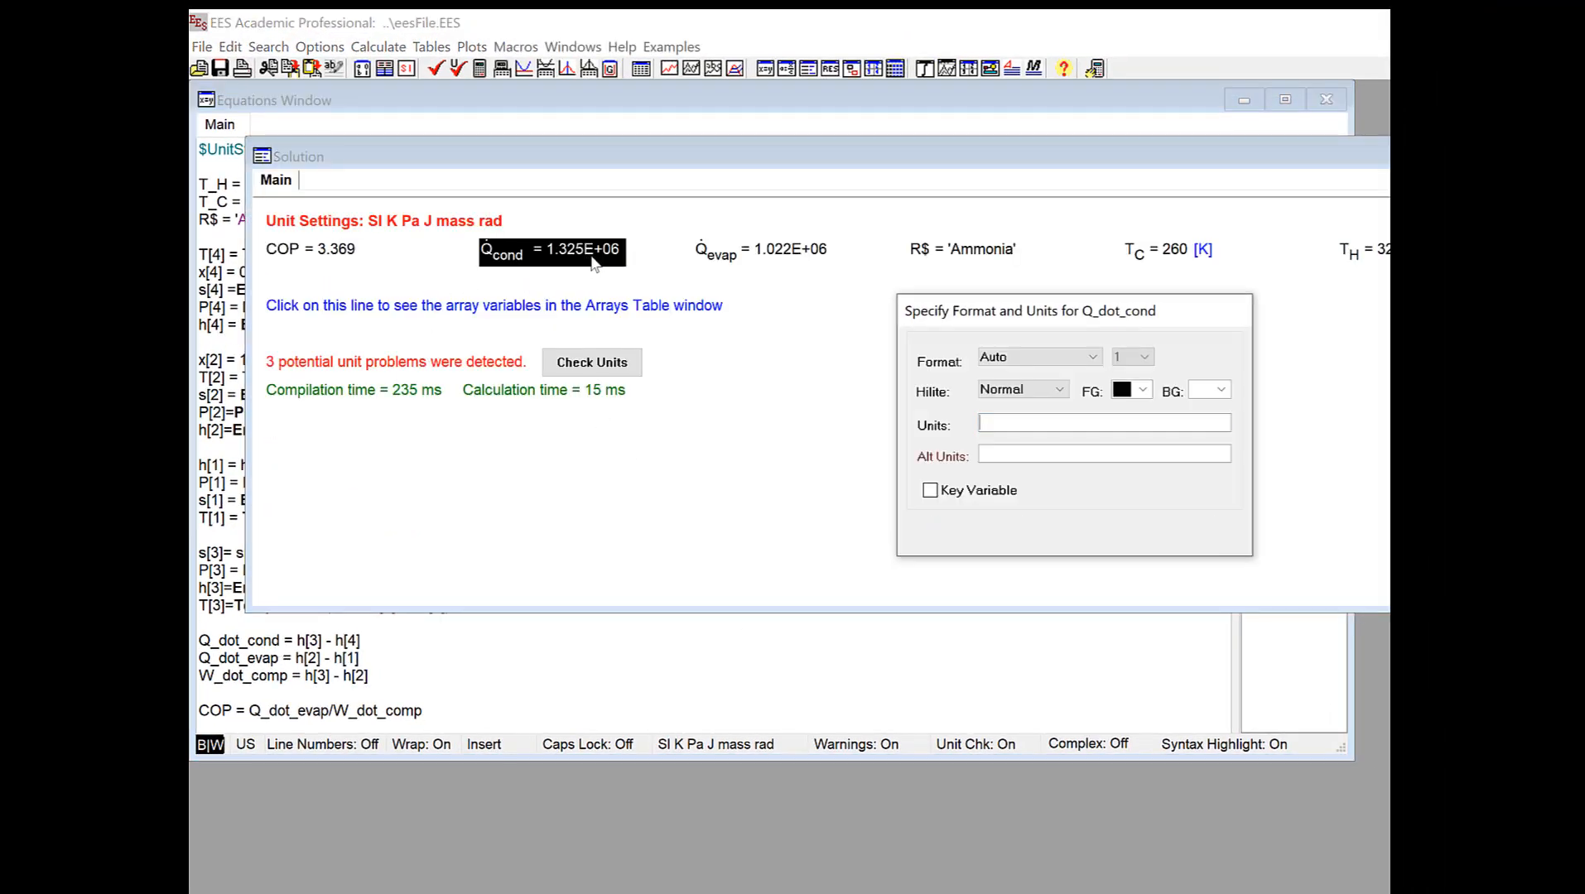
text(J/kg)
key(Return)
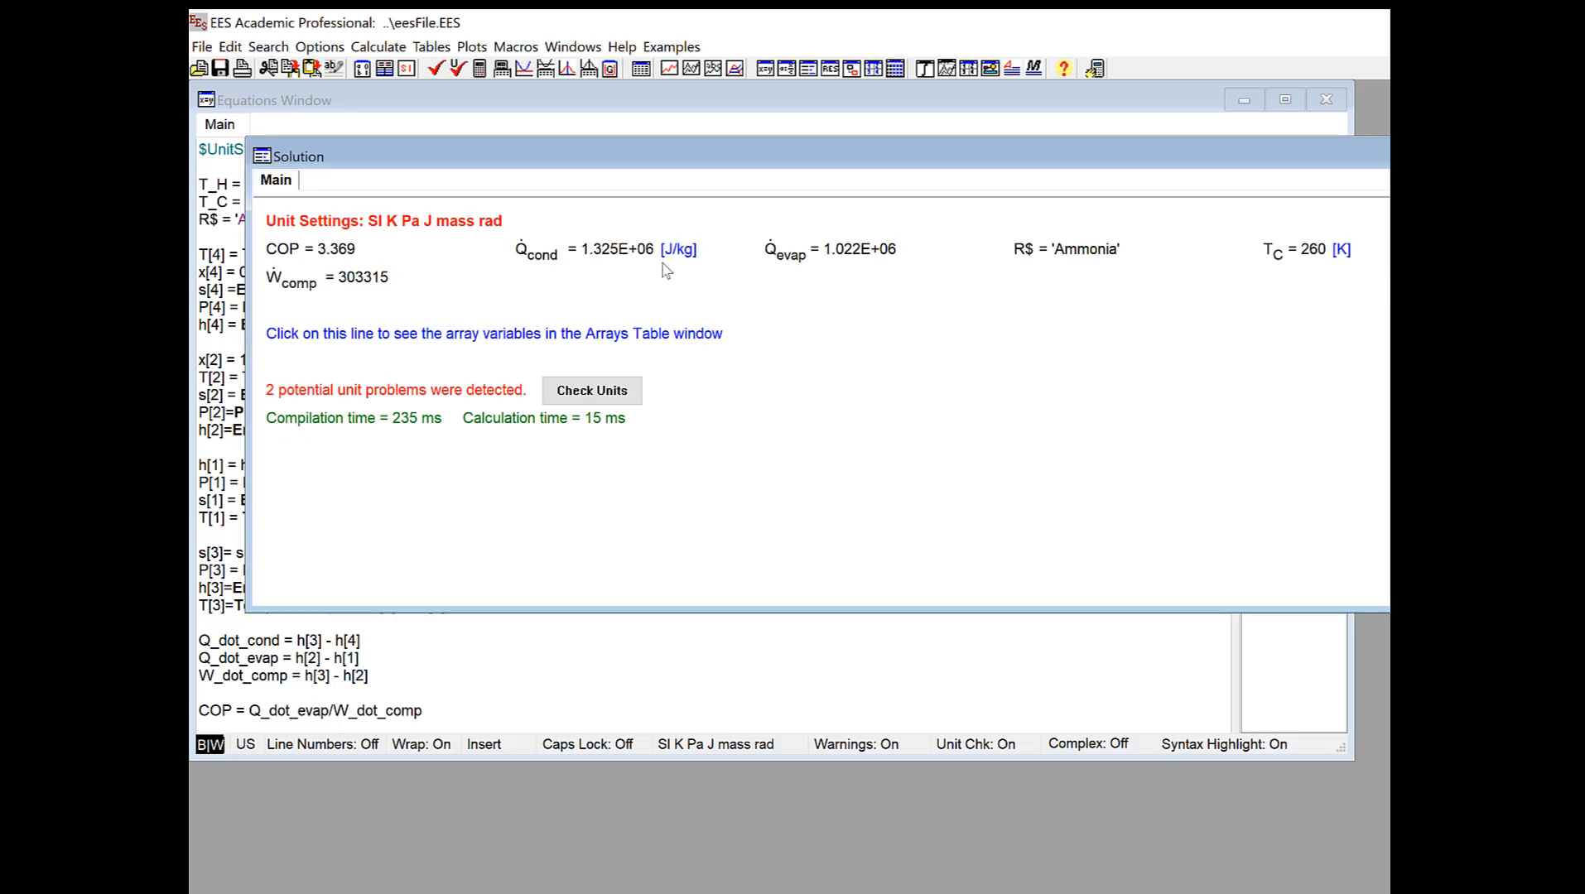
double_click(756, 262)
text(J/kg)
key(Return)
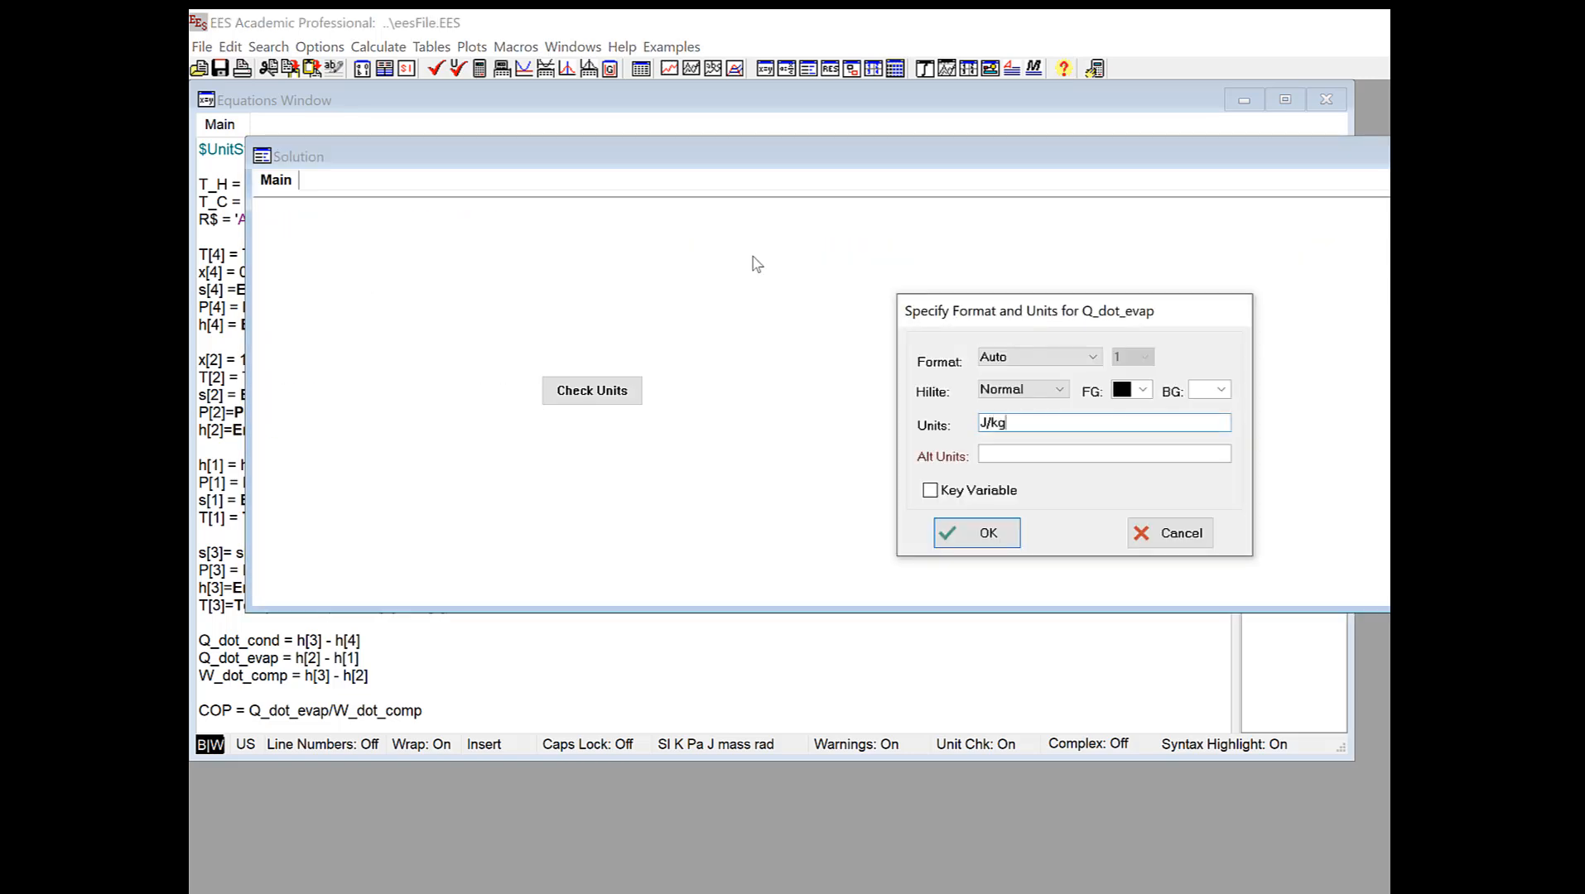
double_click(323, 286)
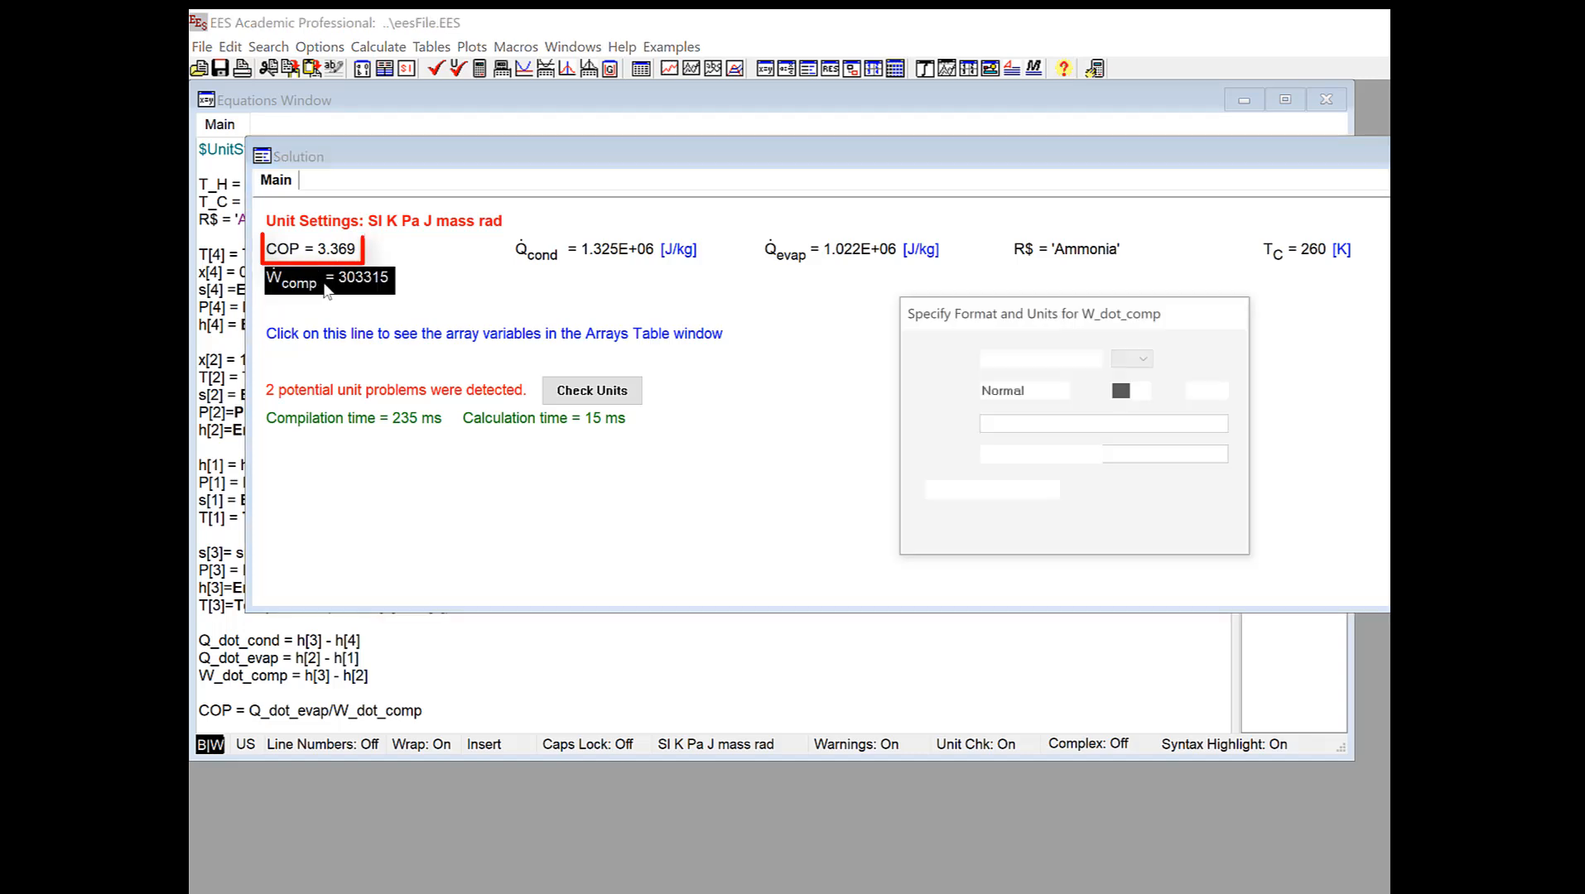
text(J/kg)
key(Return)
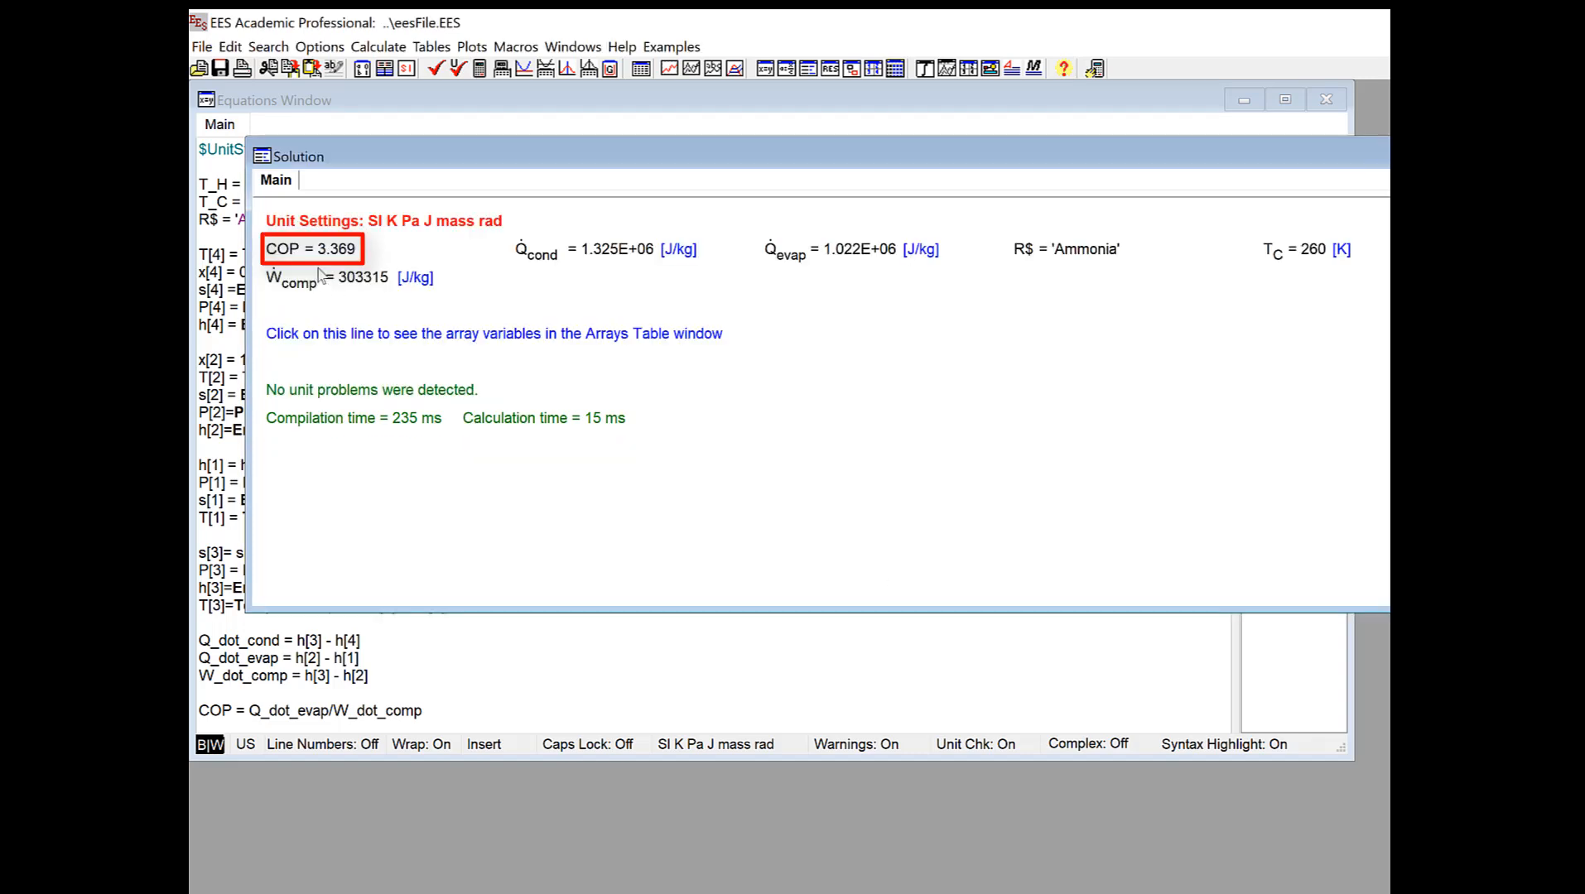
Return to the equations, solve them again and move the Arrays Table aside with its pressure column still readable.
click(406, 710)
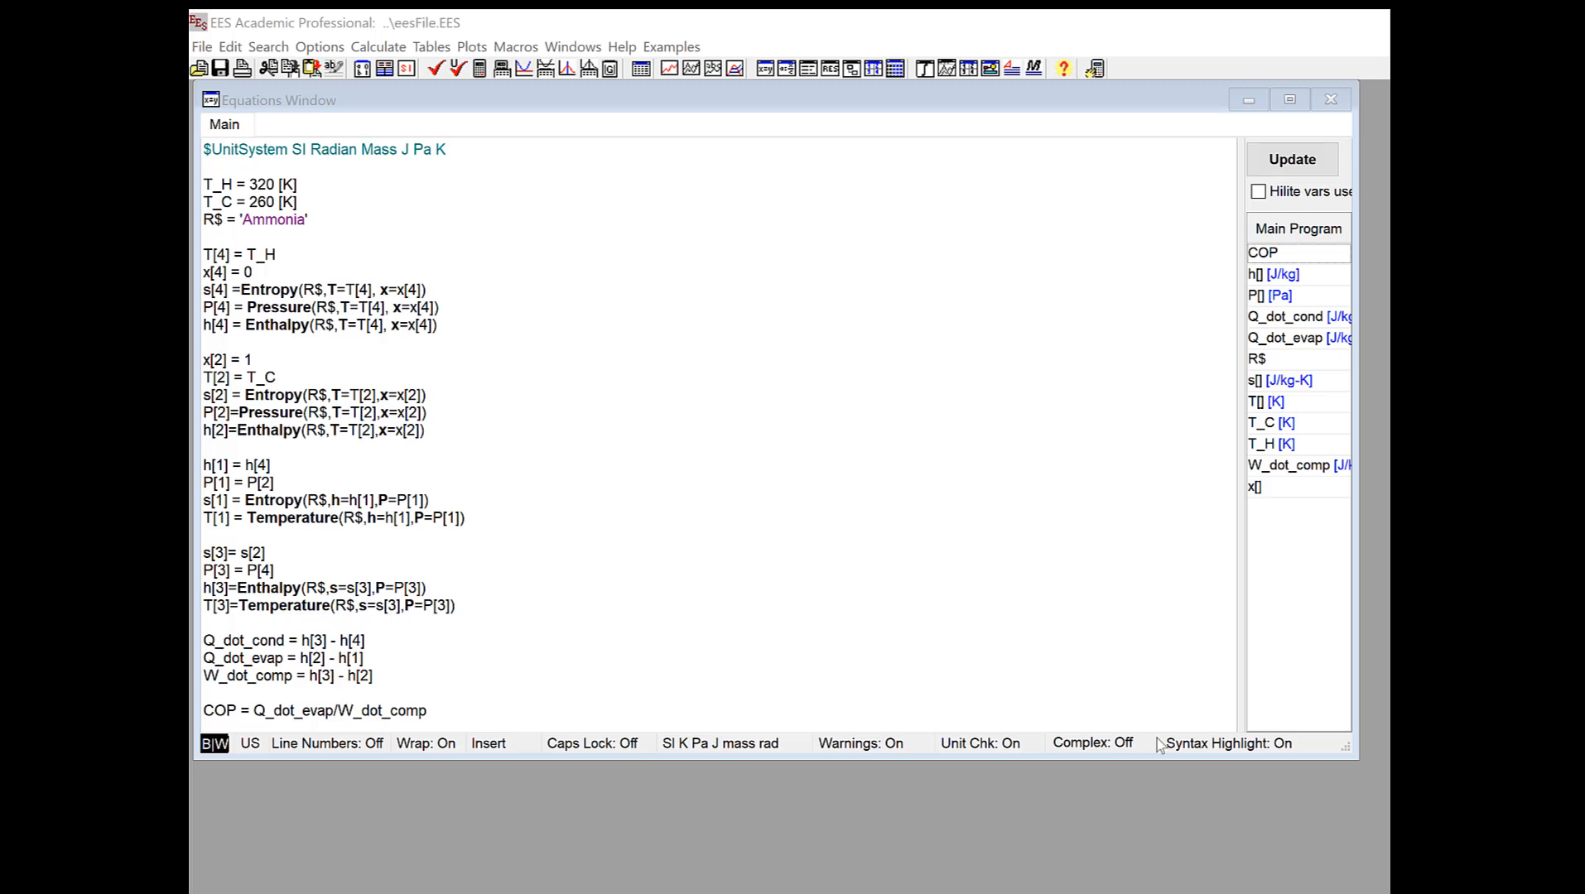
click(661, 652)
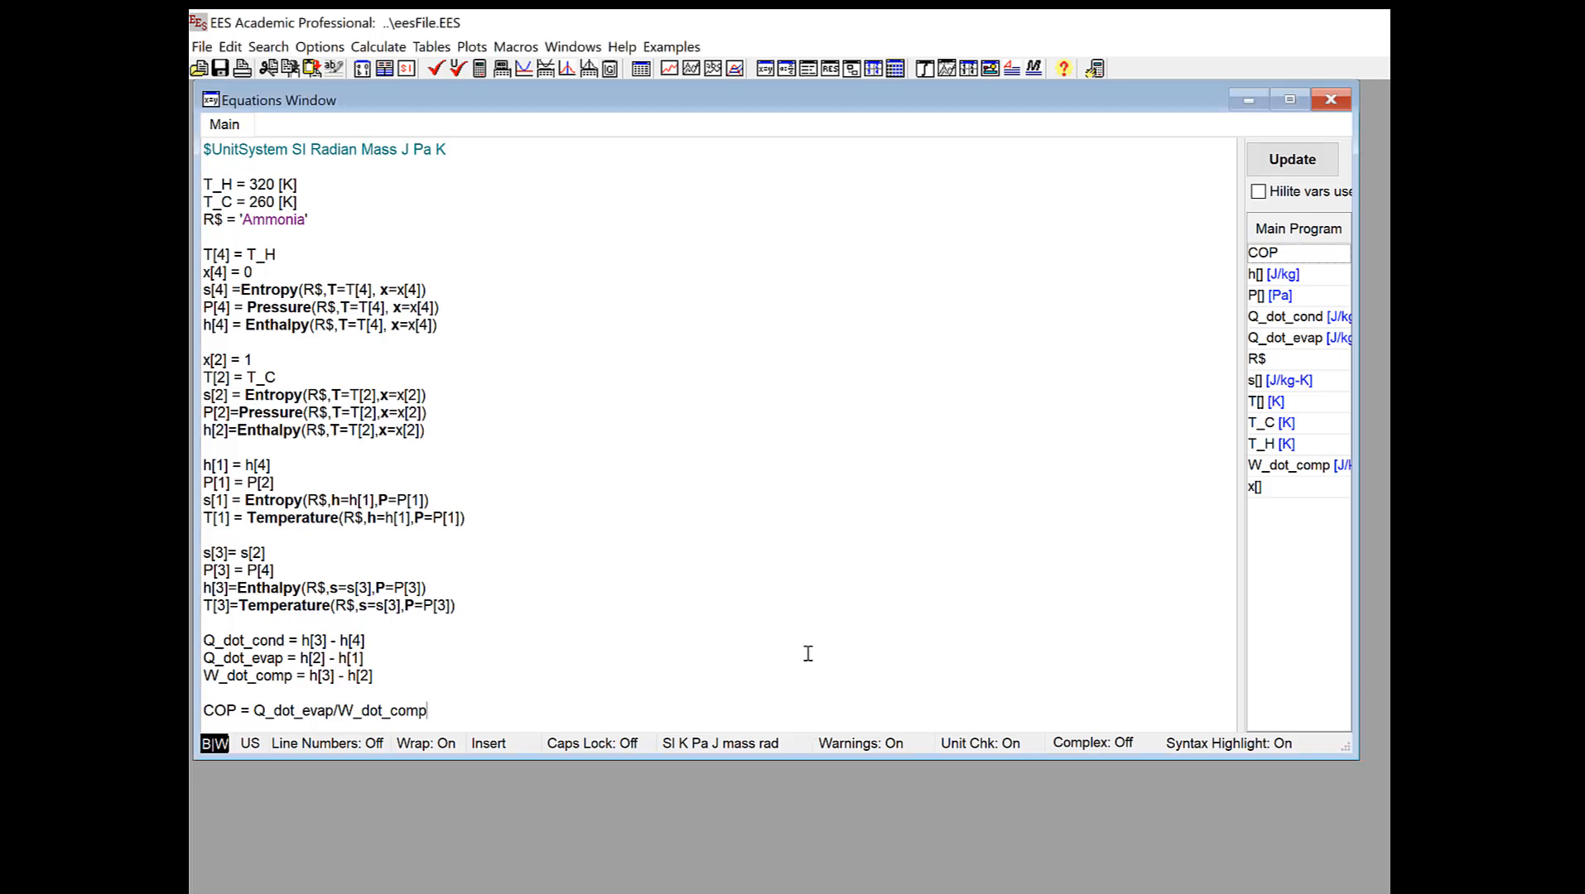
key(F2)
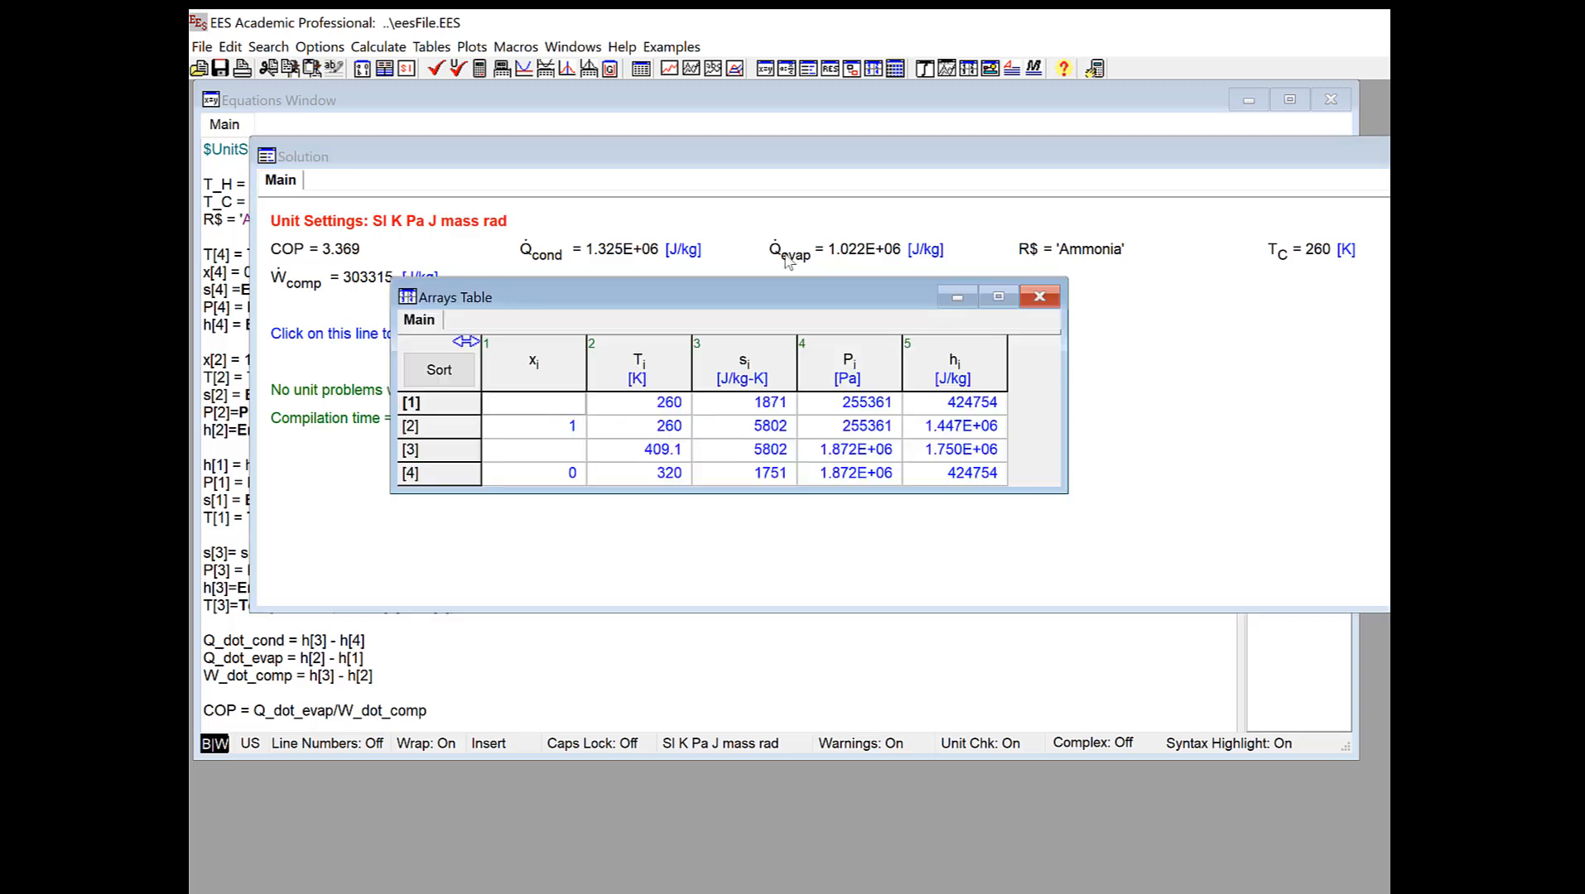
drag(785, 285, 500, 130)
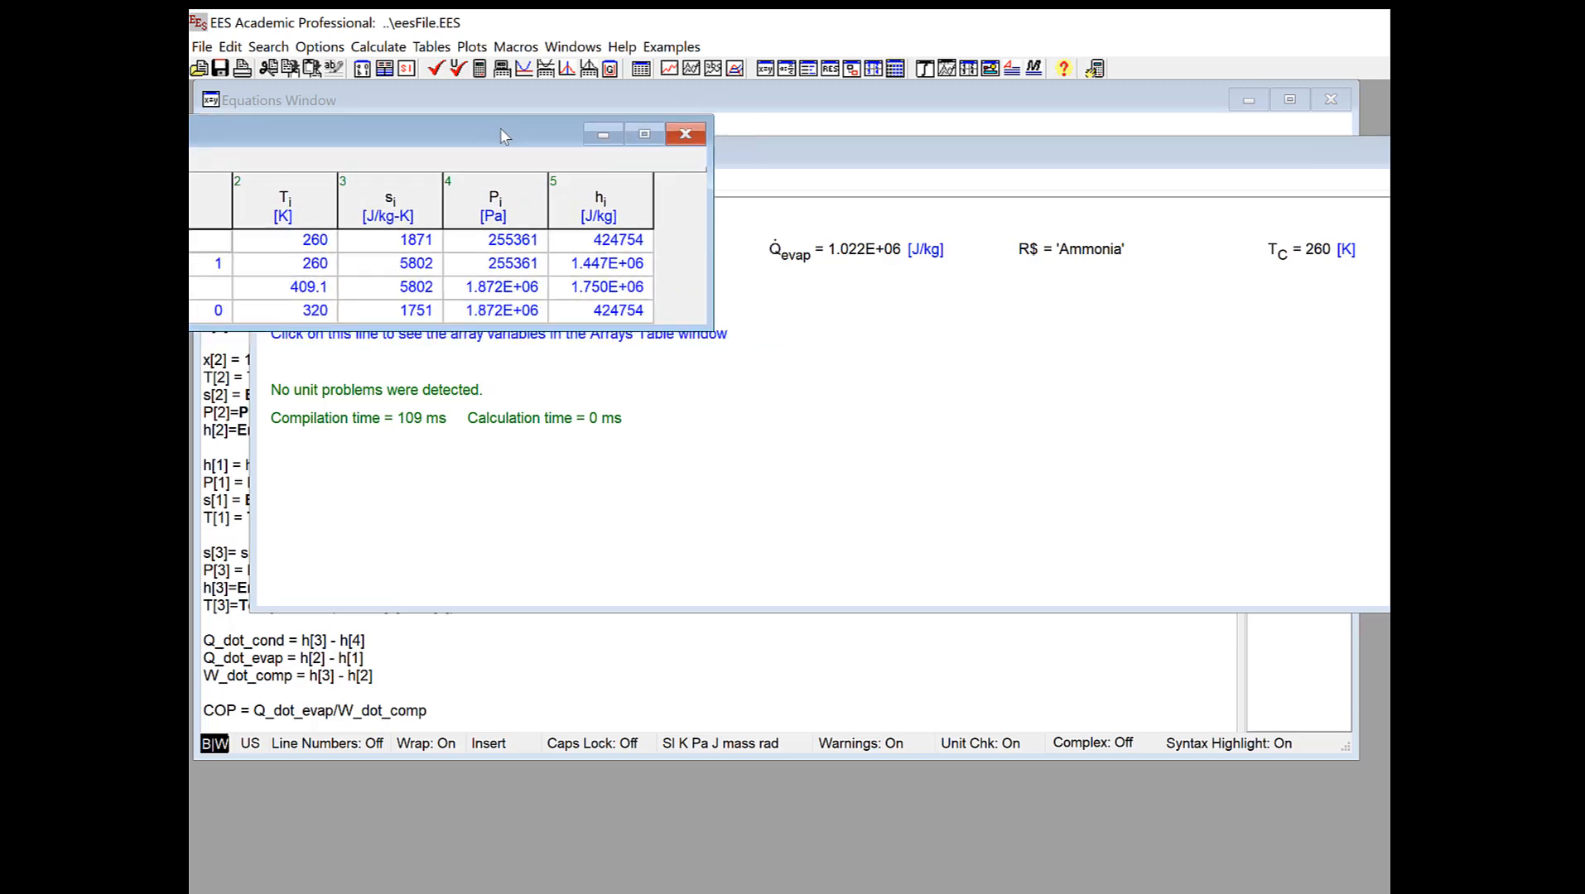
Start a T-s property plot for the real fluid Ammonia, keeping the Arrays Table in view.
click(468, 47)
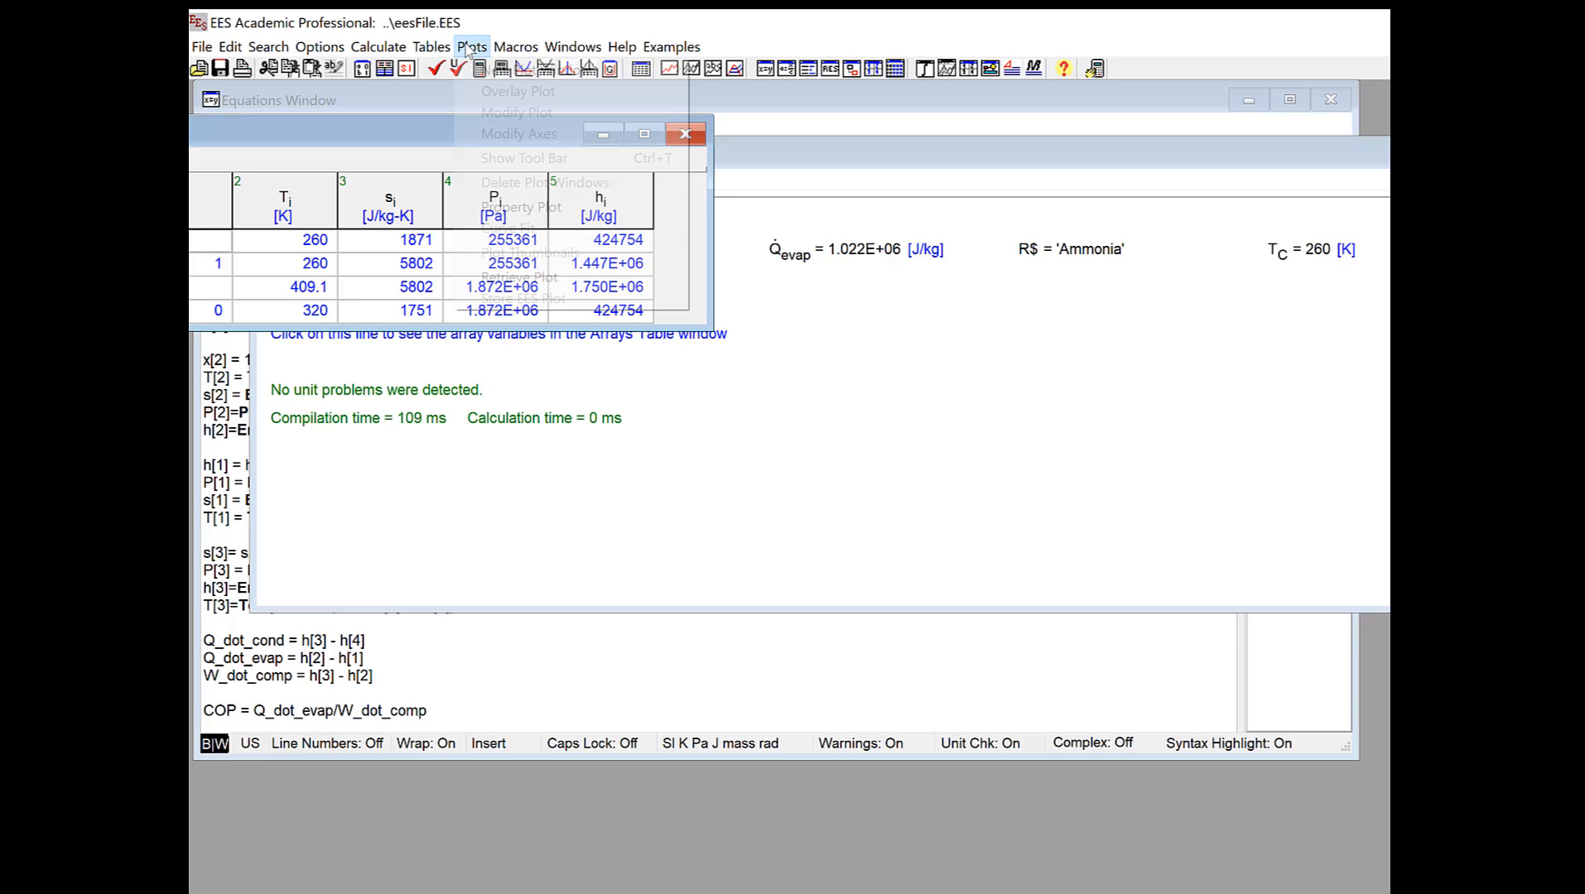
click(535, 211)
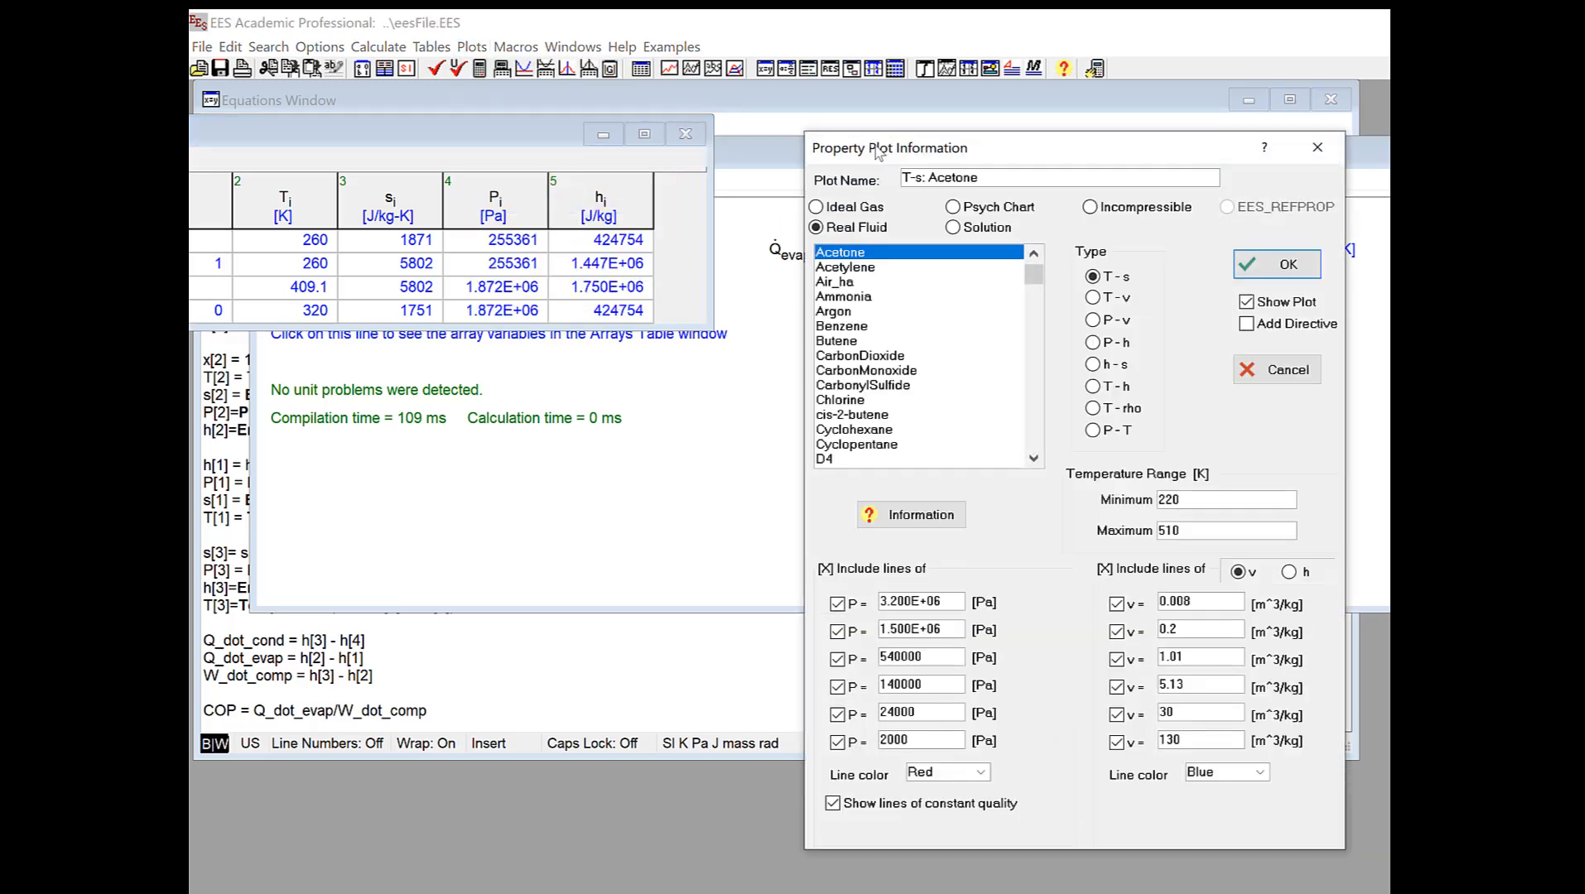
drag(876, 147, 840, 141)
click(826, 286)
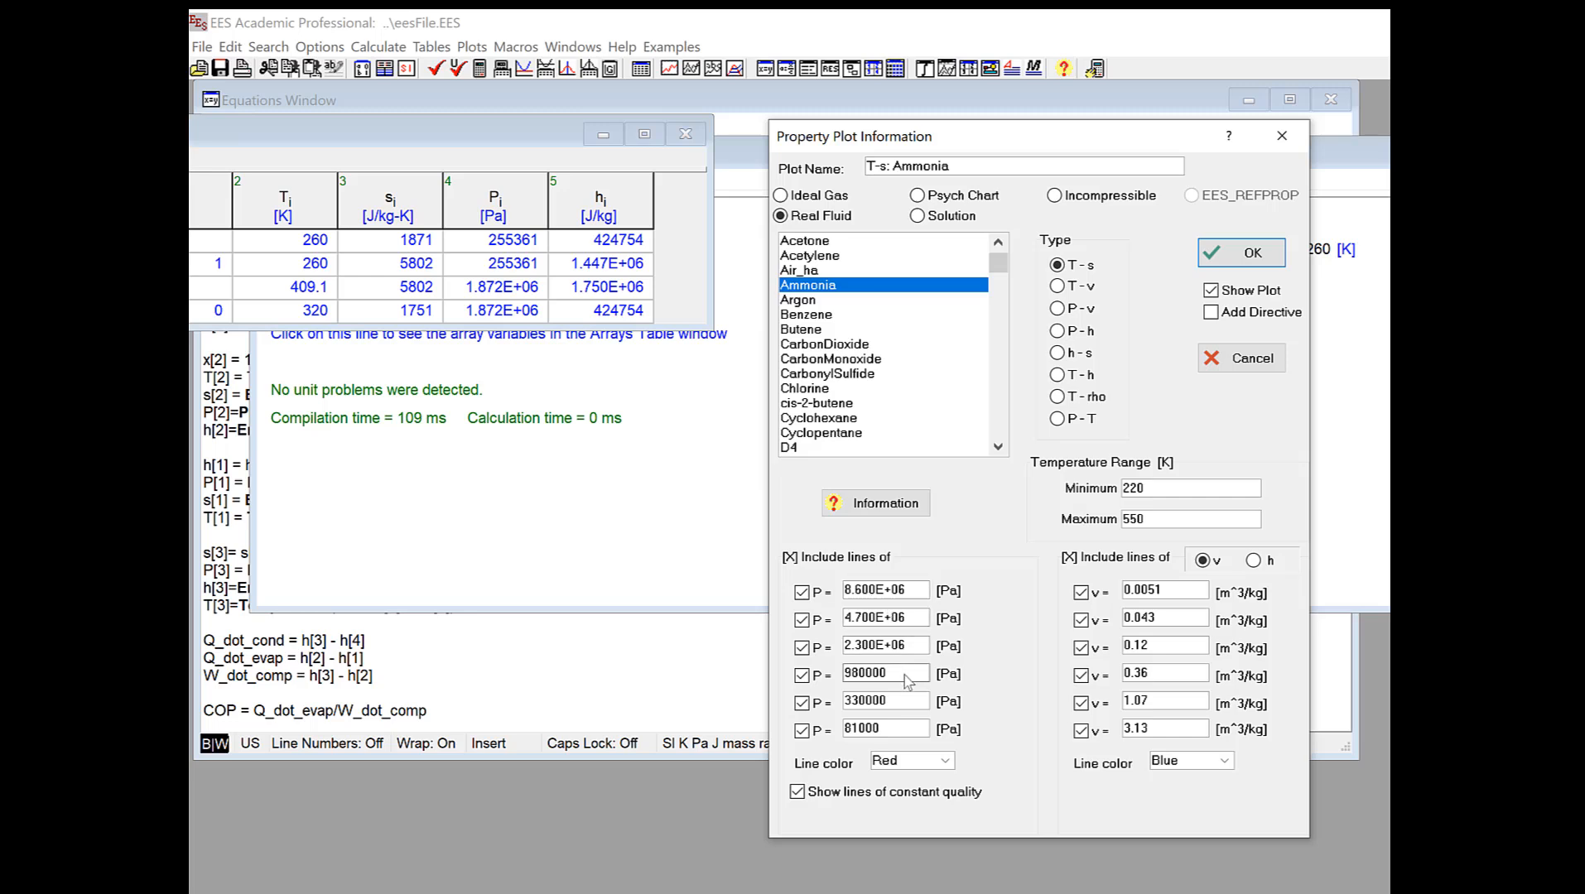
Set the fourth pressure line to 255361 Pa and the third to 1.872e6 Pa, exclude the specific volume lines, and create the plot.
drag(906, 679, 843, 675)
text(255361)
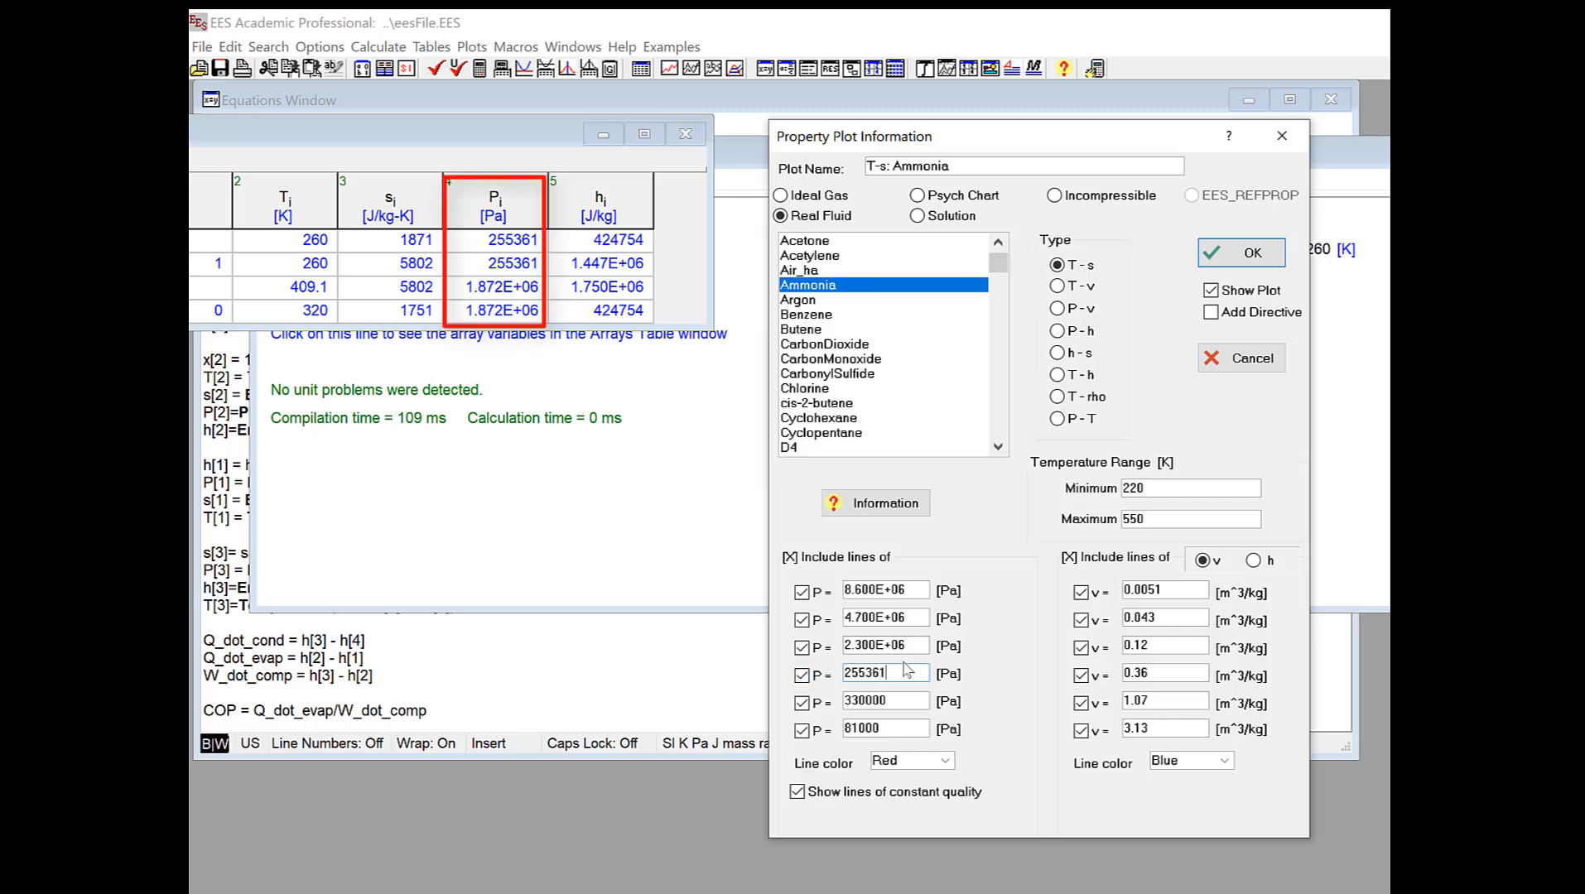
drag(923, 645, 830, 646)
text(1.872e6)
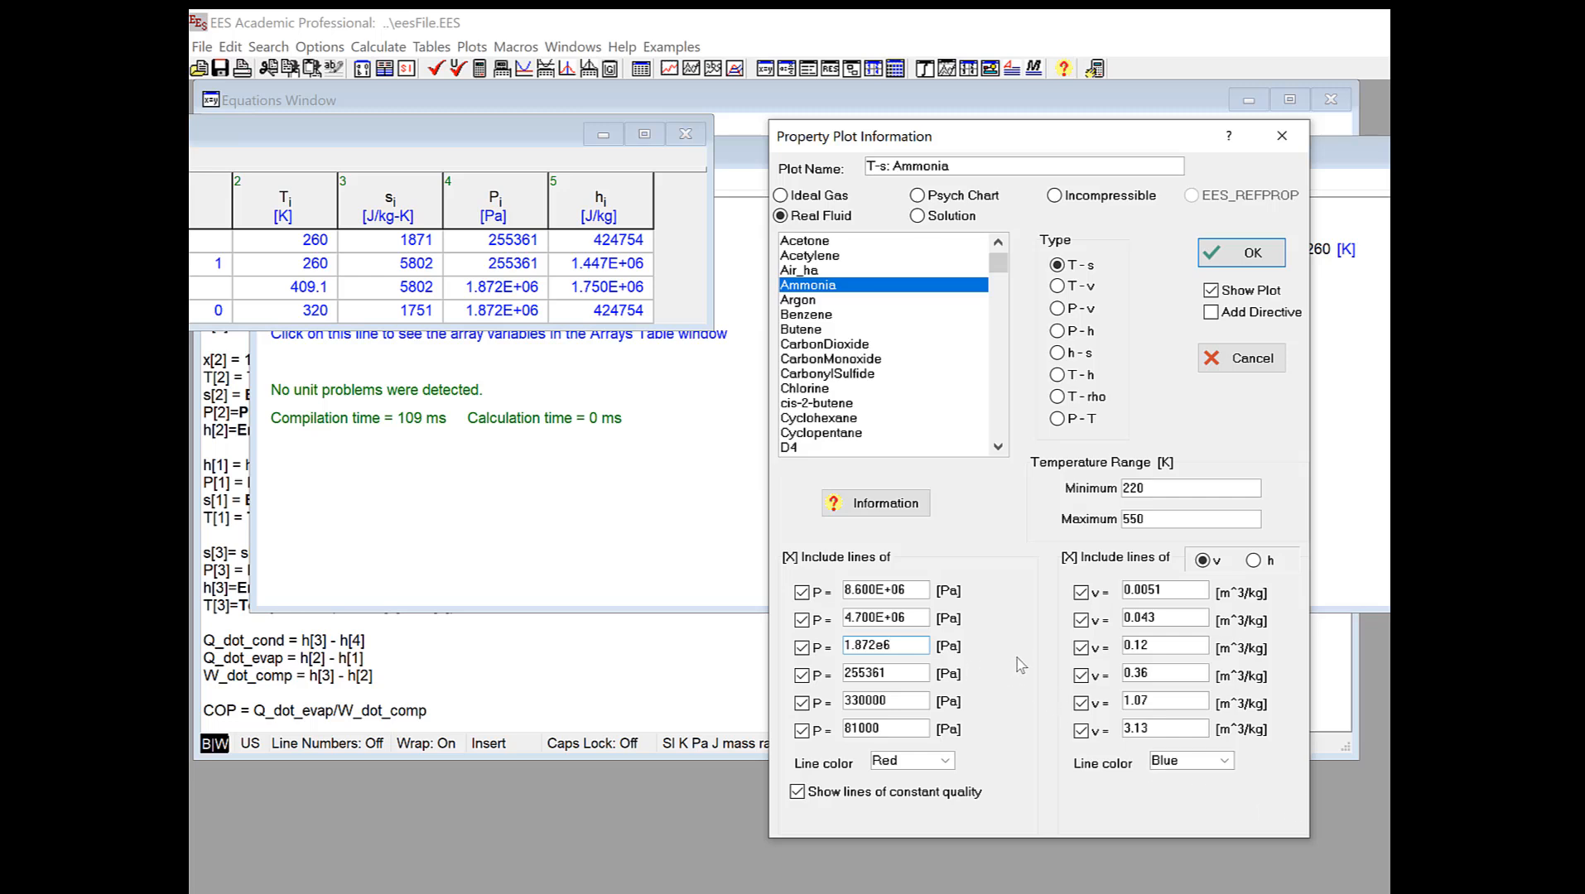
click(1067, 557)
click(1241, 253)
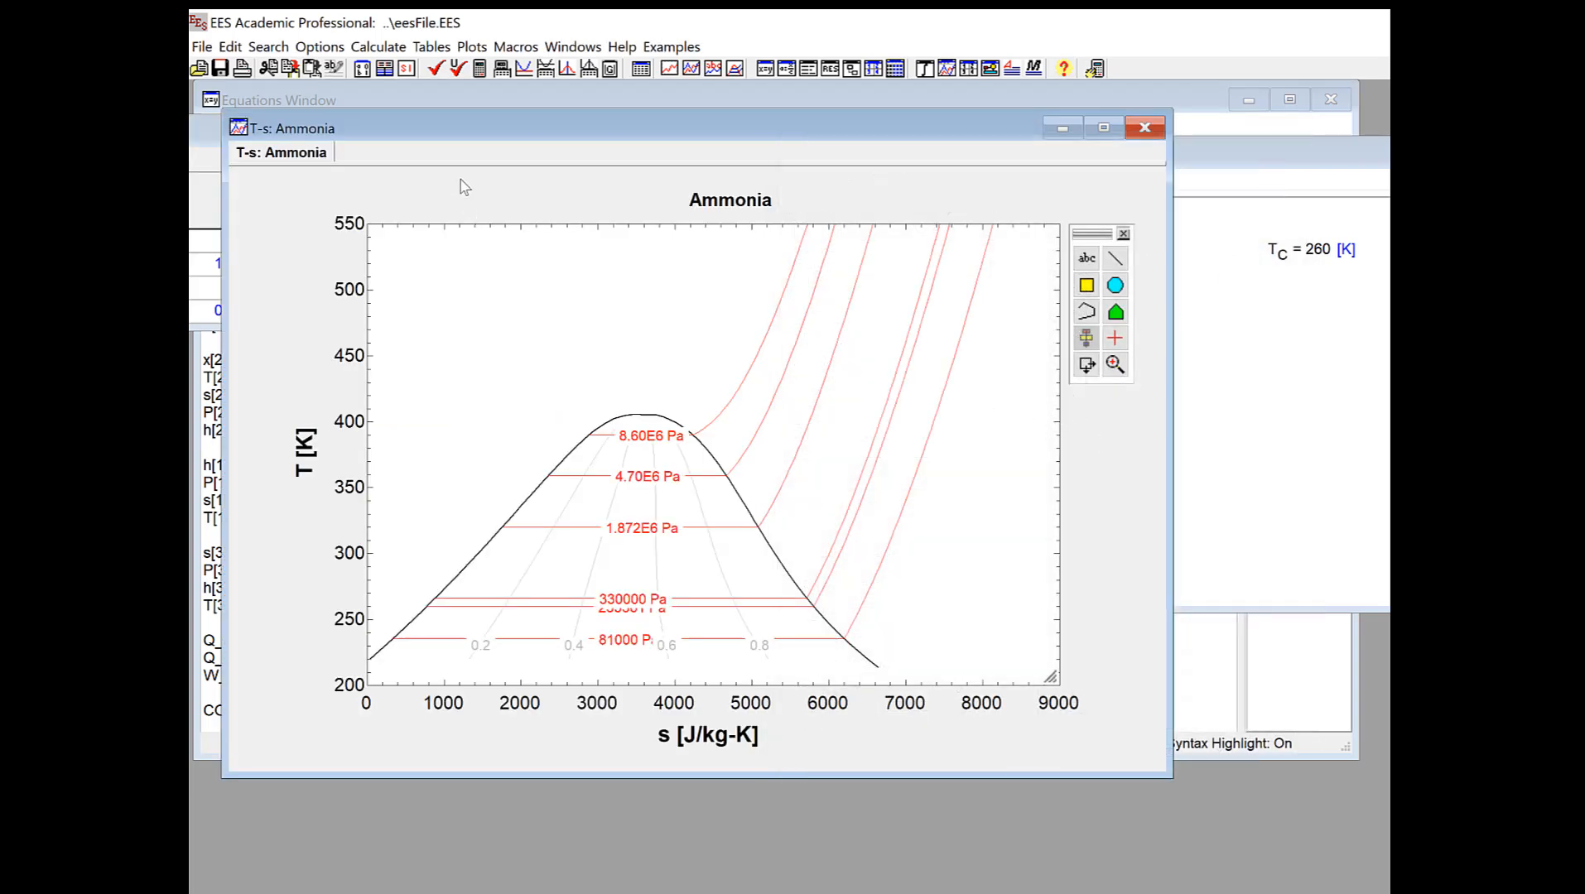
Set up an overlay on the T-s plot from the Arrays Table with s[i] on the X-axis and T[i] on the Y-axis.
click(472, 46)
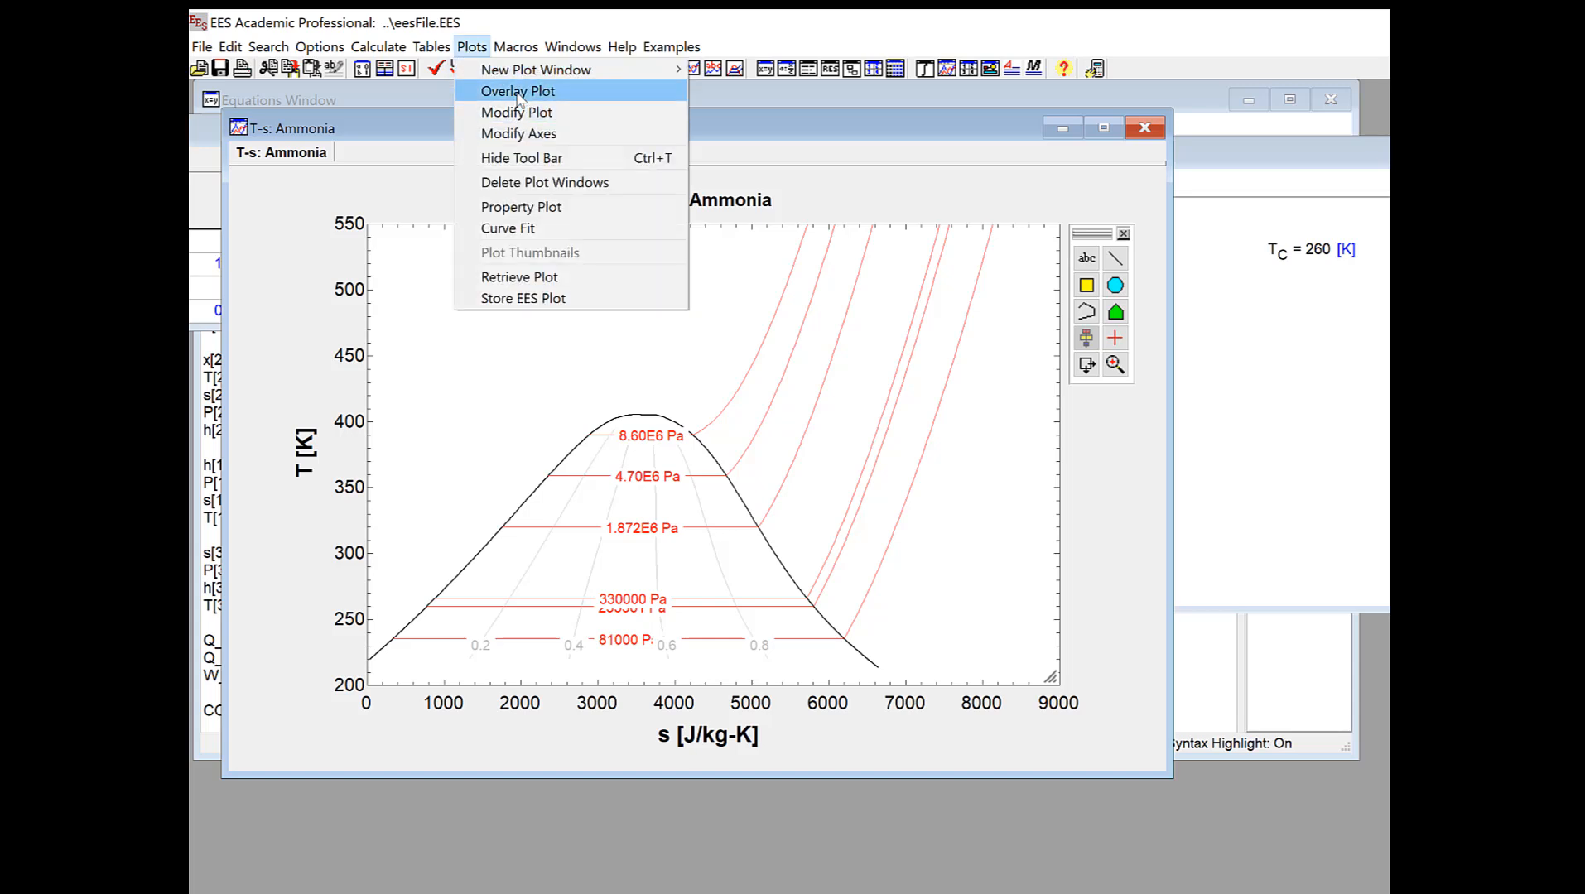
click(519, 93)
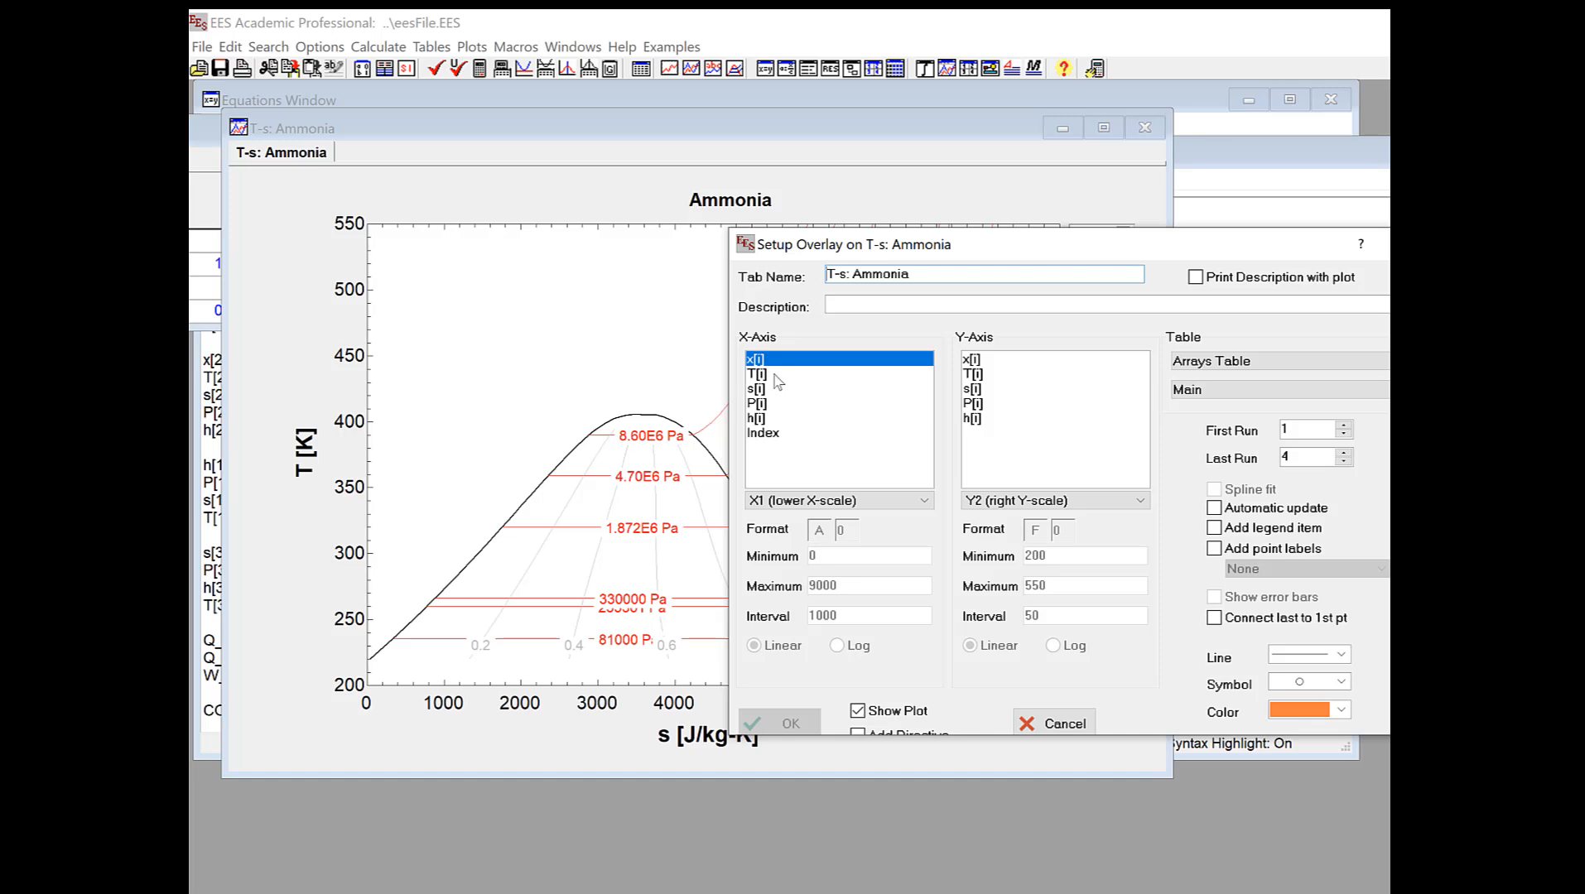
click(771, 394)
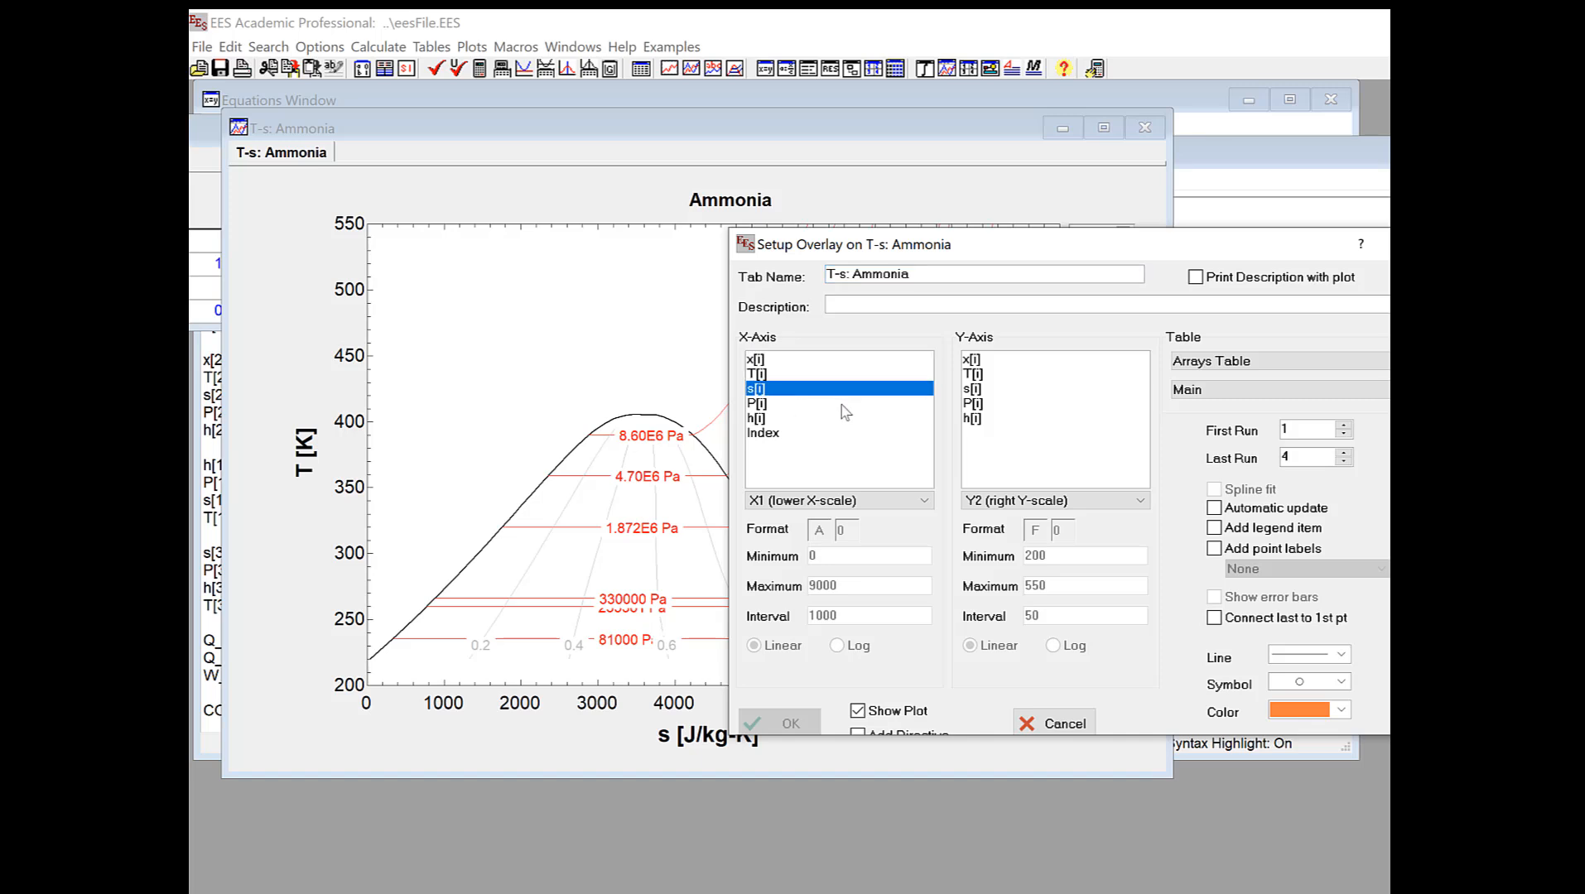
click(972, 376)
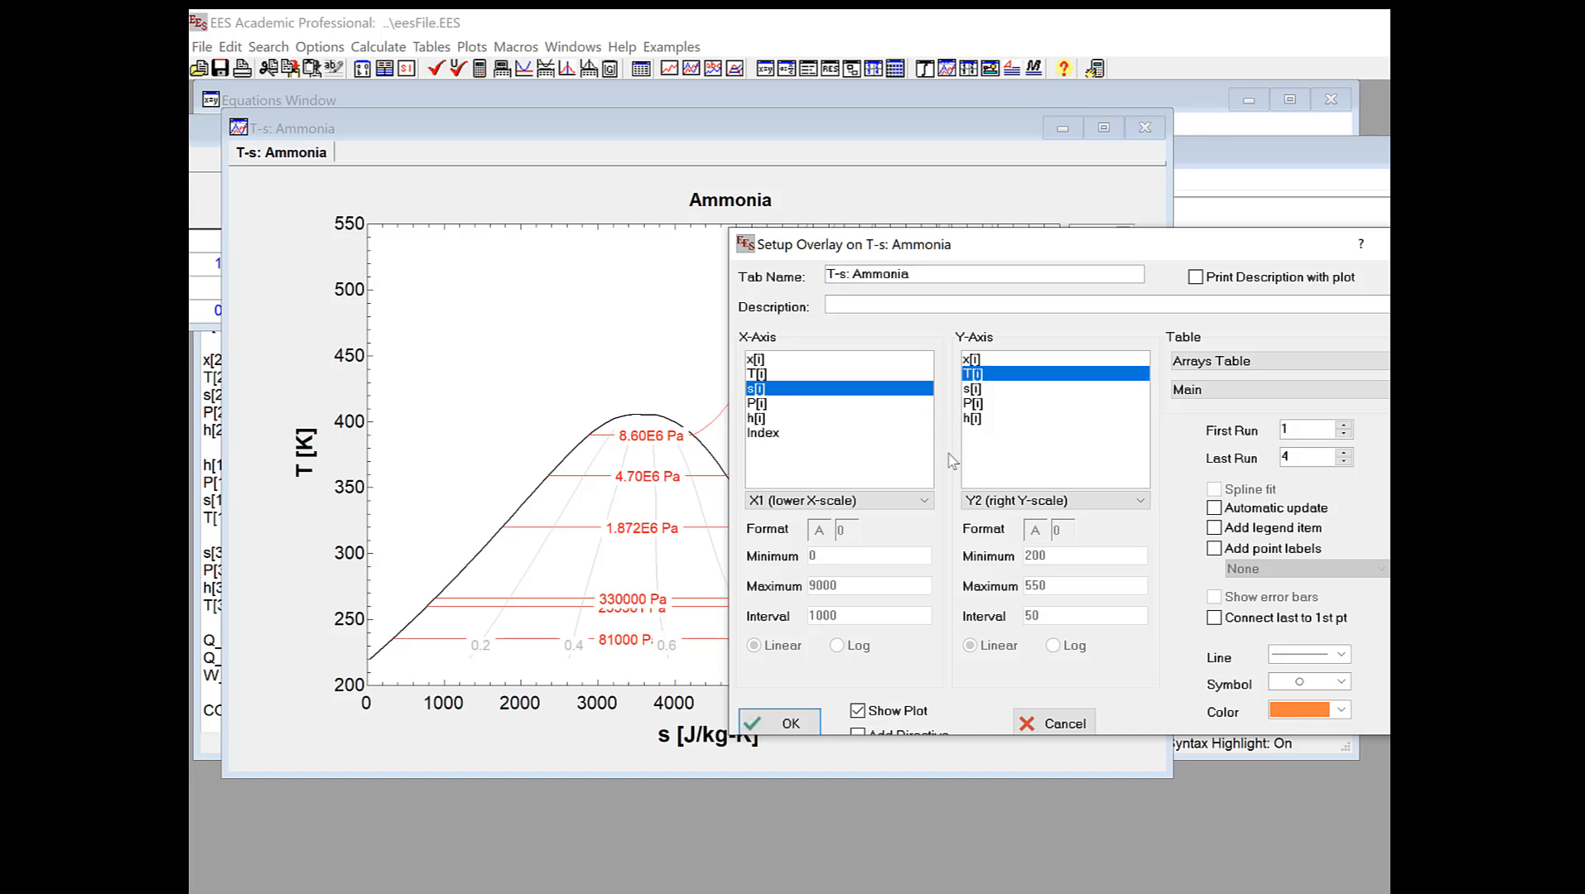
Show the overlay as red filled squares with no connecting line and subscript-number point labels, and add it to the T-s plot.
click(1339, 681)
click(1298, 830)
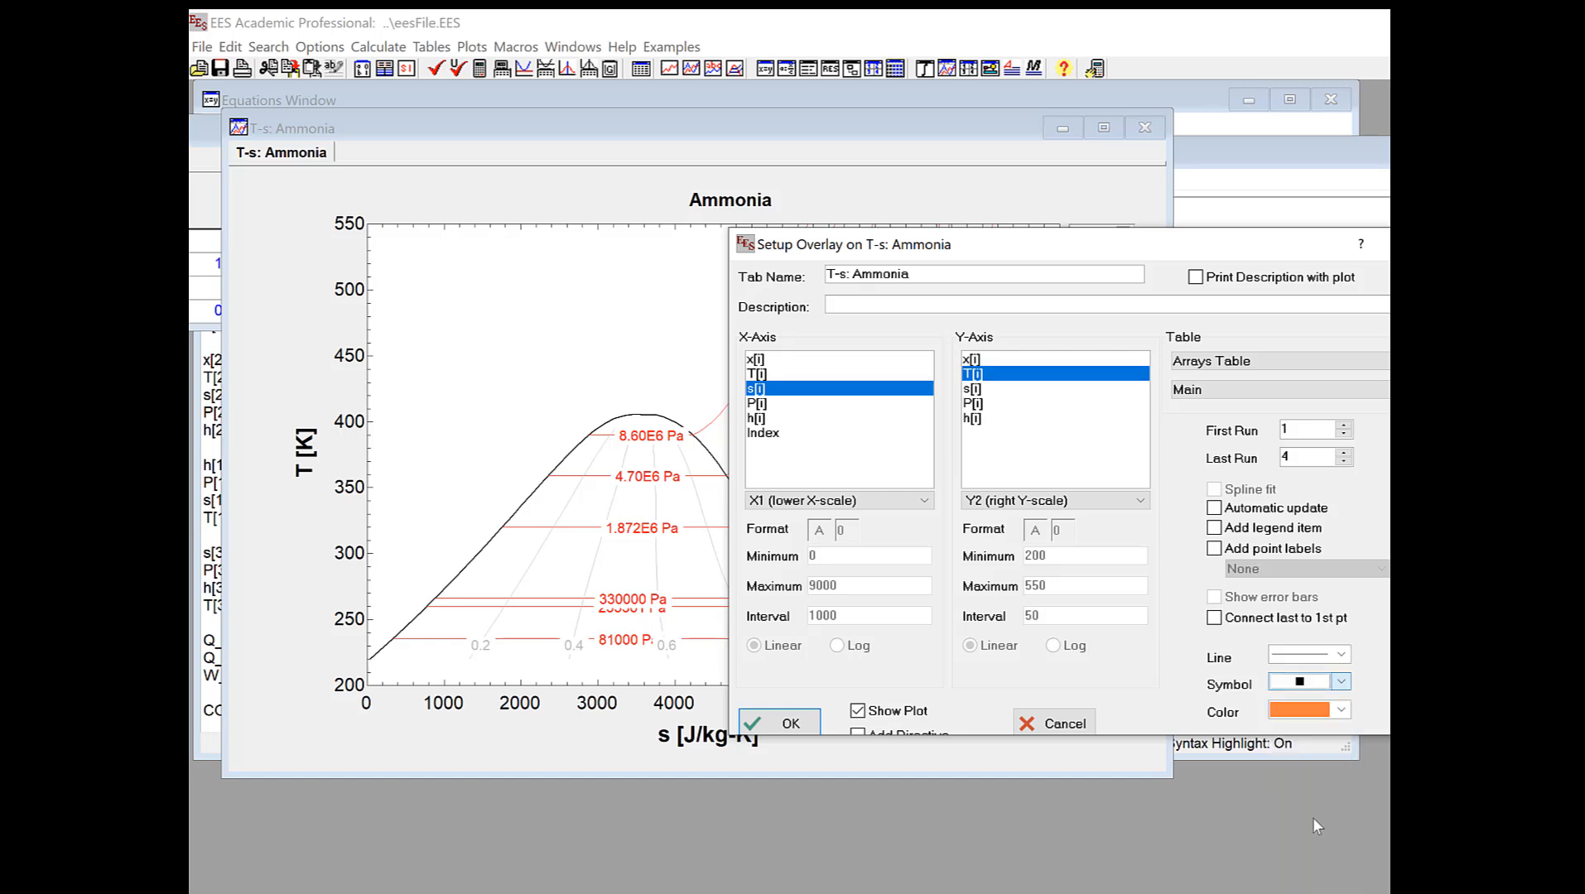
click(1304, 714)
click(1308, 748)
click(1308, 654)
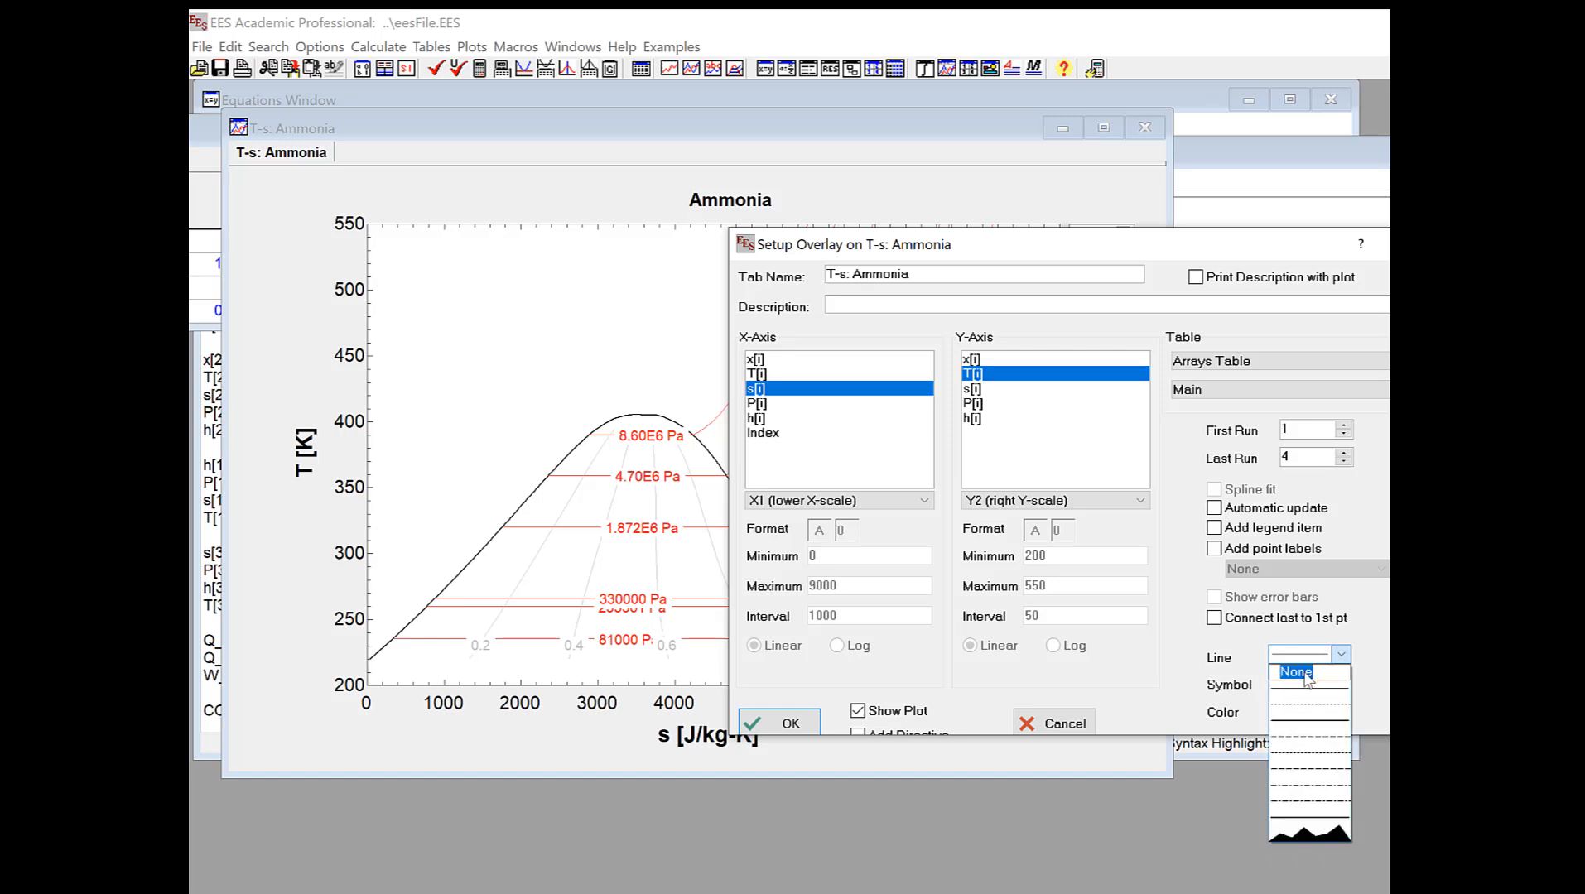
click(1296, 673)
click(1213, 548)
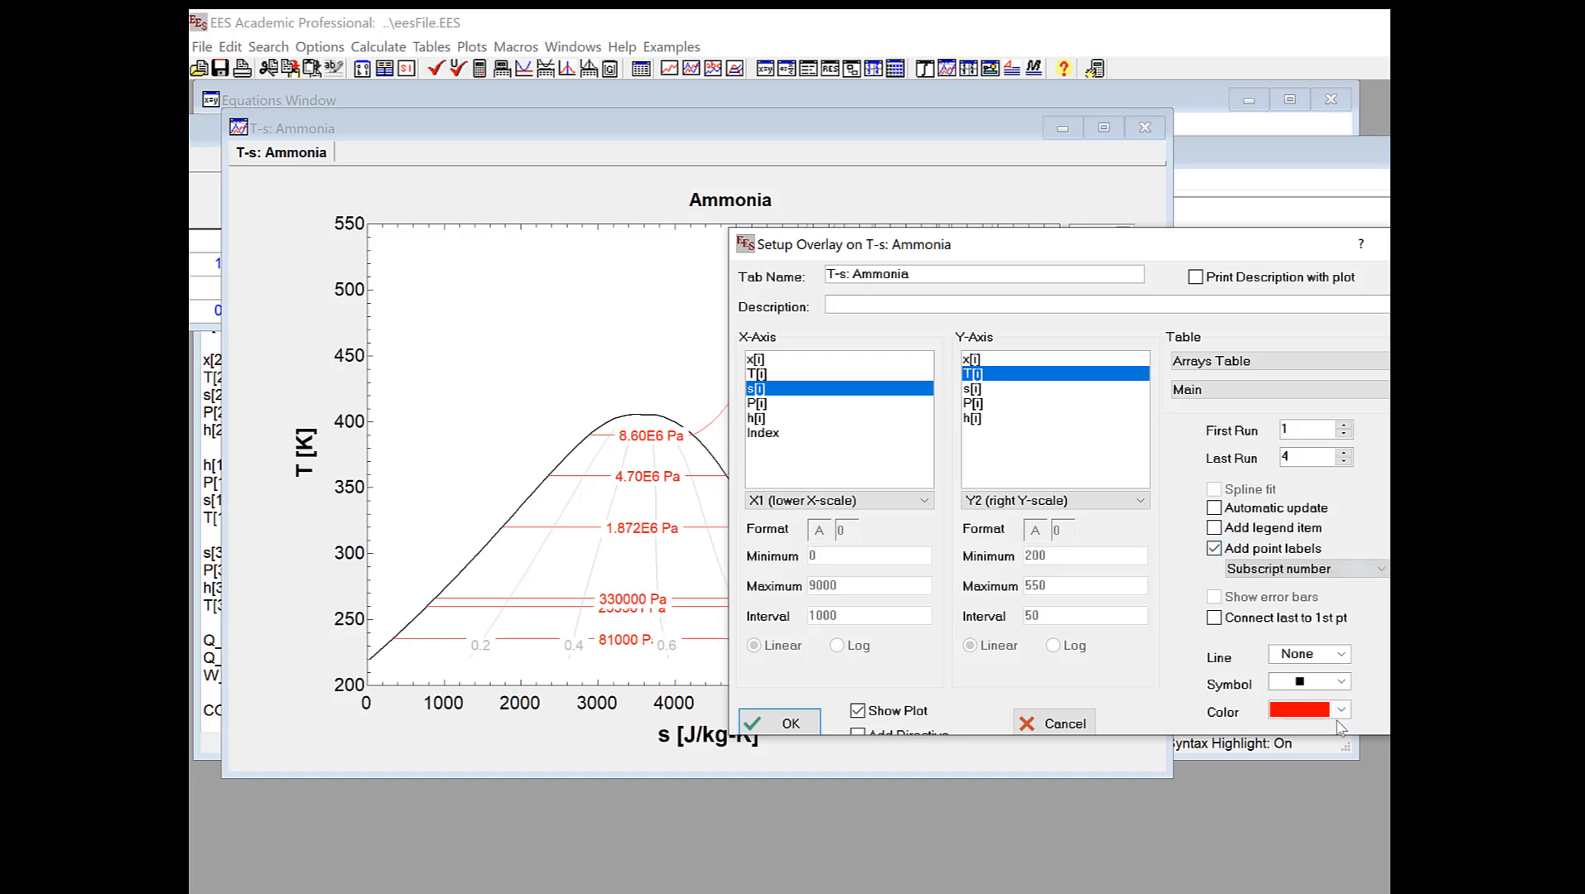
click(776, 725)
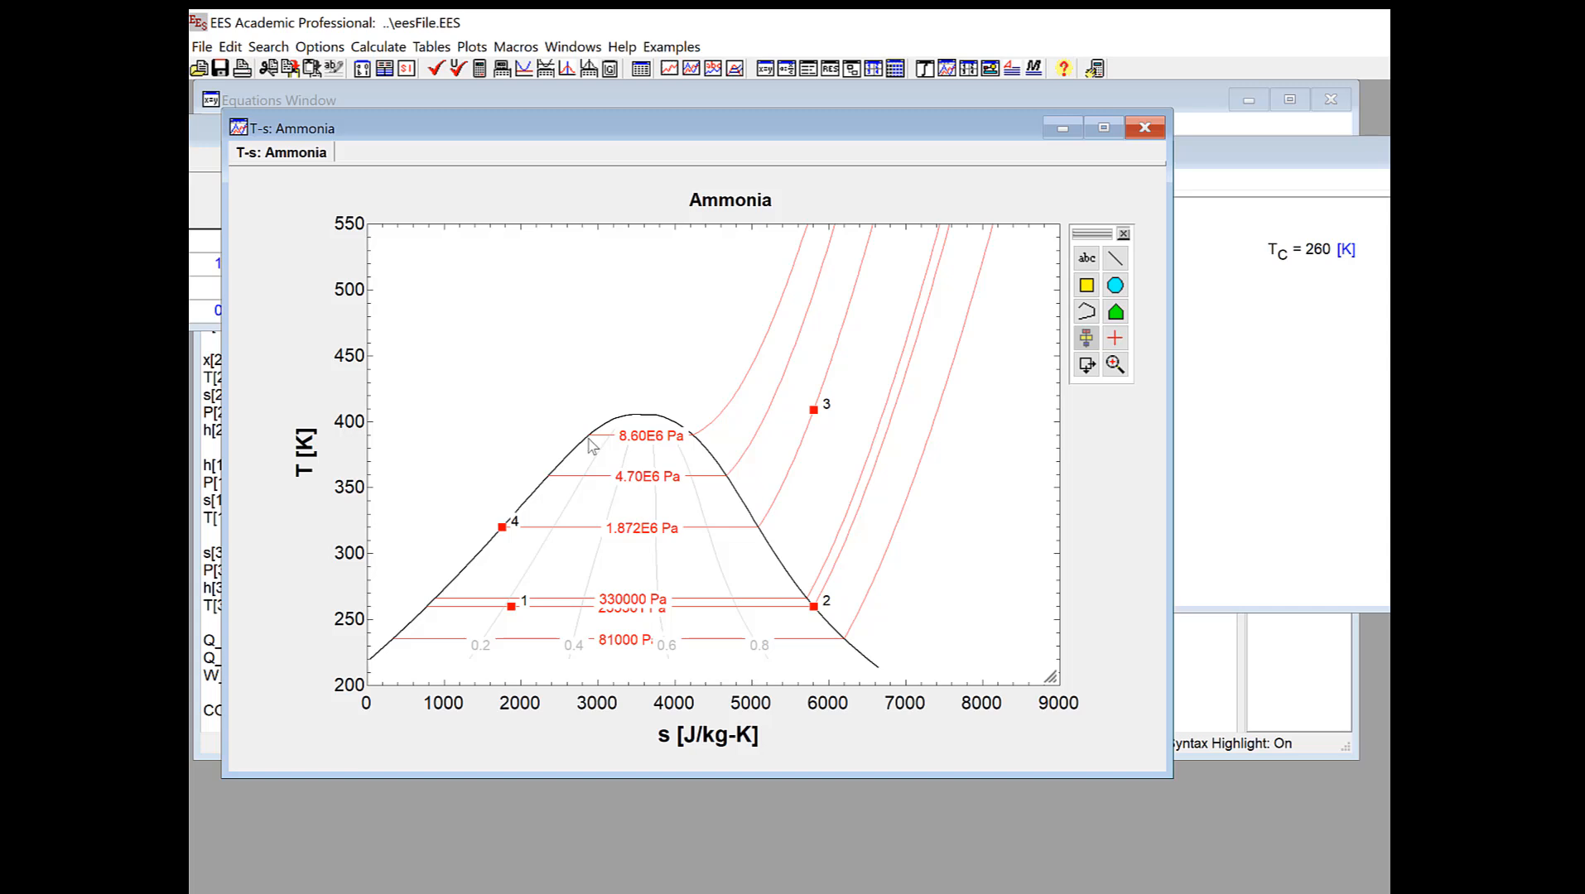
Return to the equations, change the refrigerant R$ to 'R134a', solve and check the COP in the solution.
click(1227, 658)
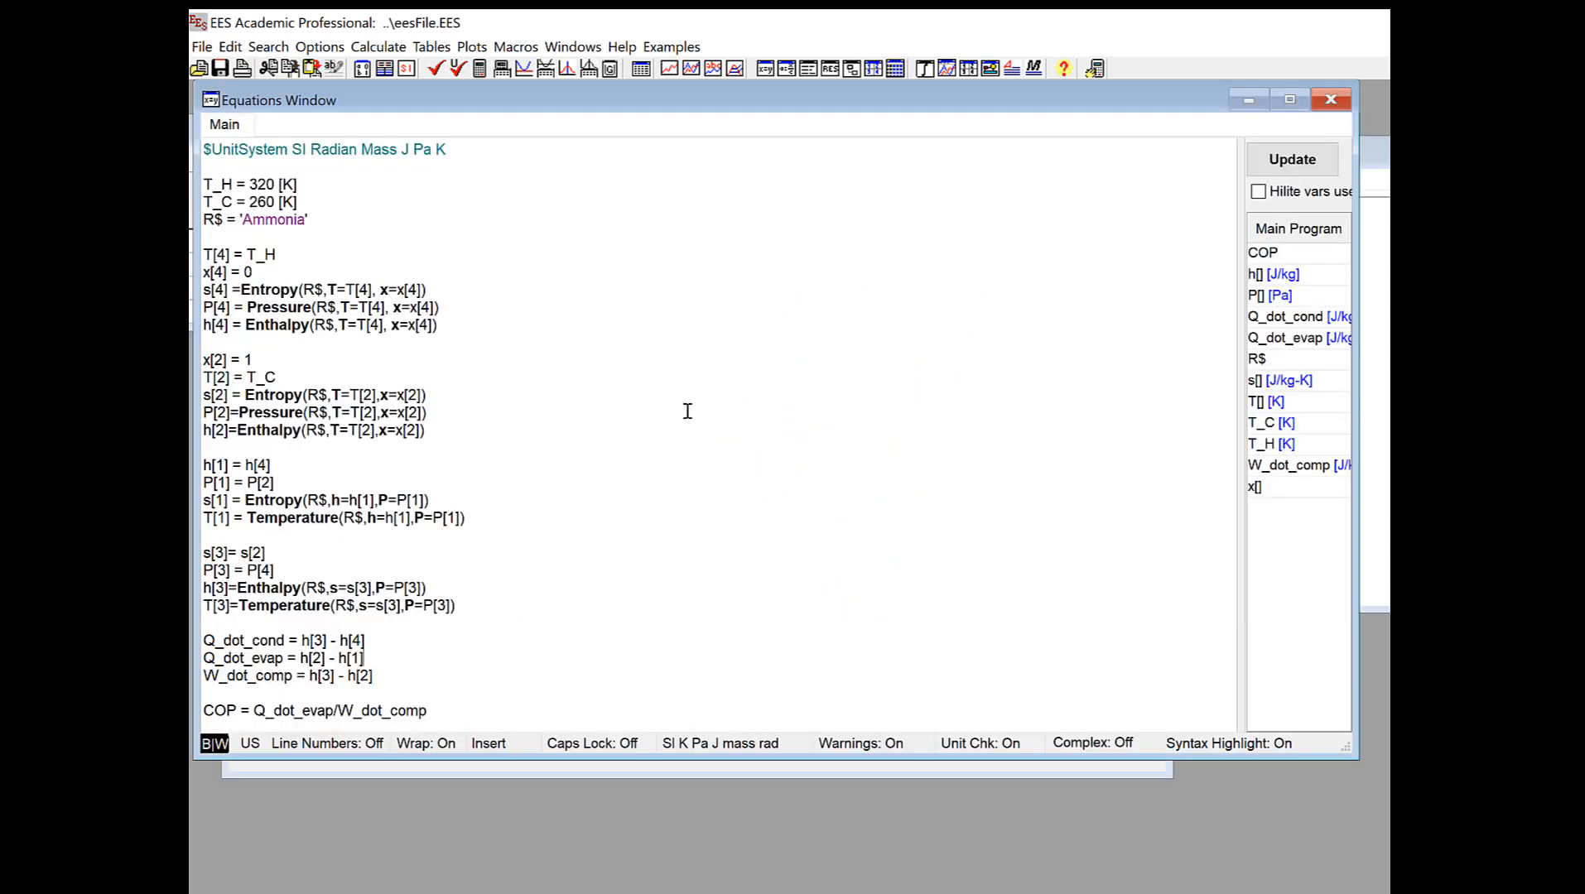
double_click(282, 218)
text(R134)
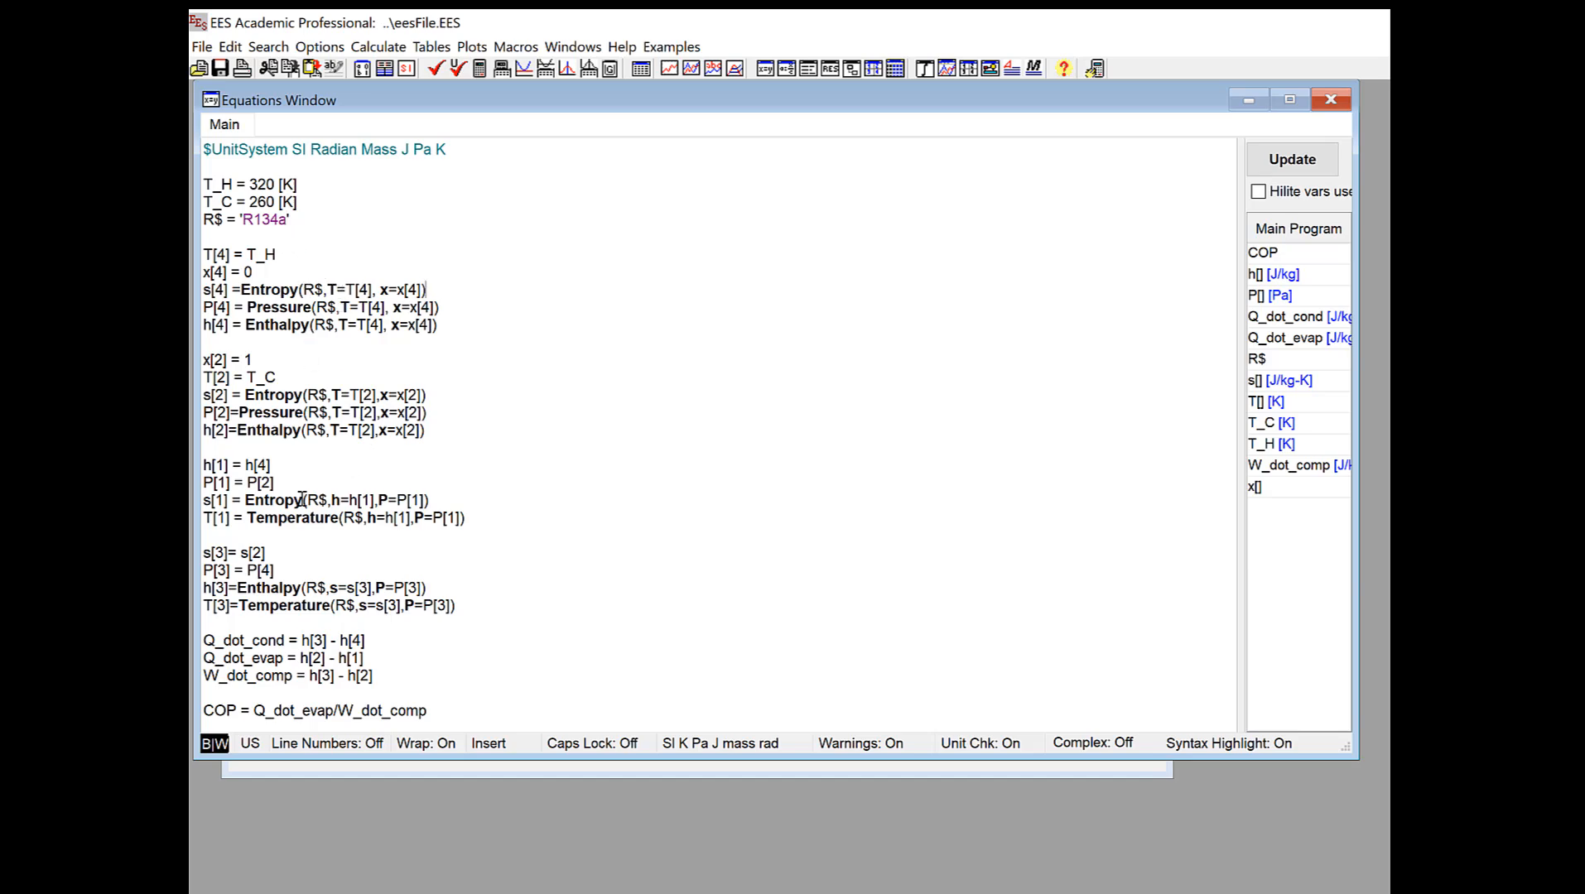
key(F2)
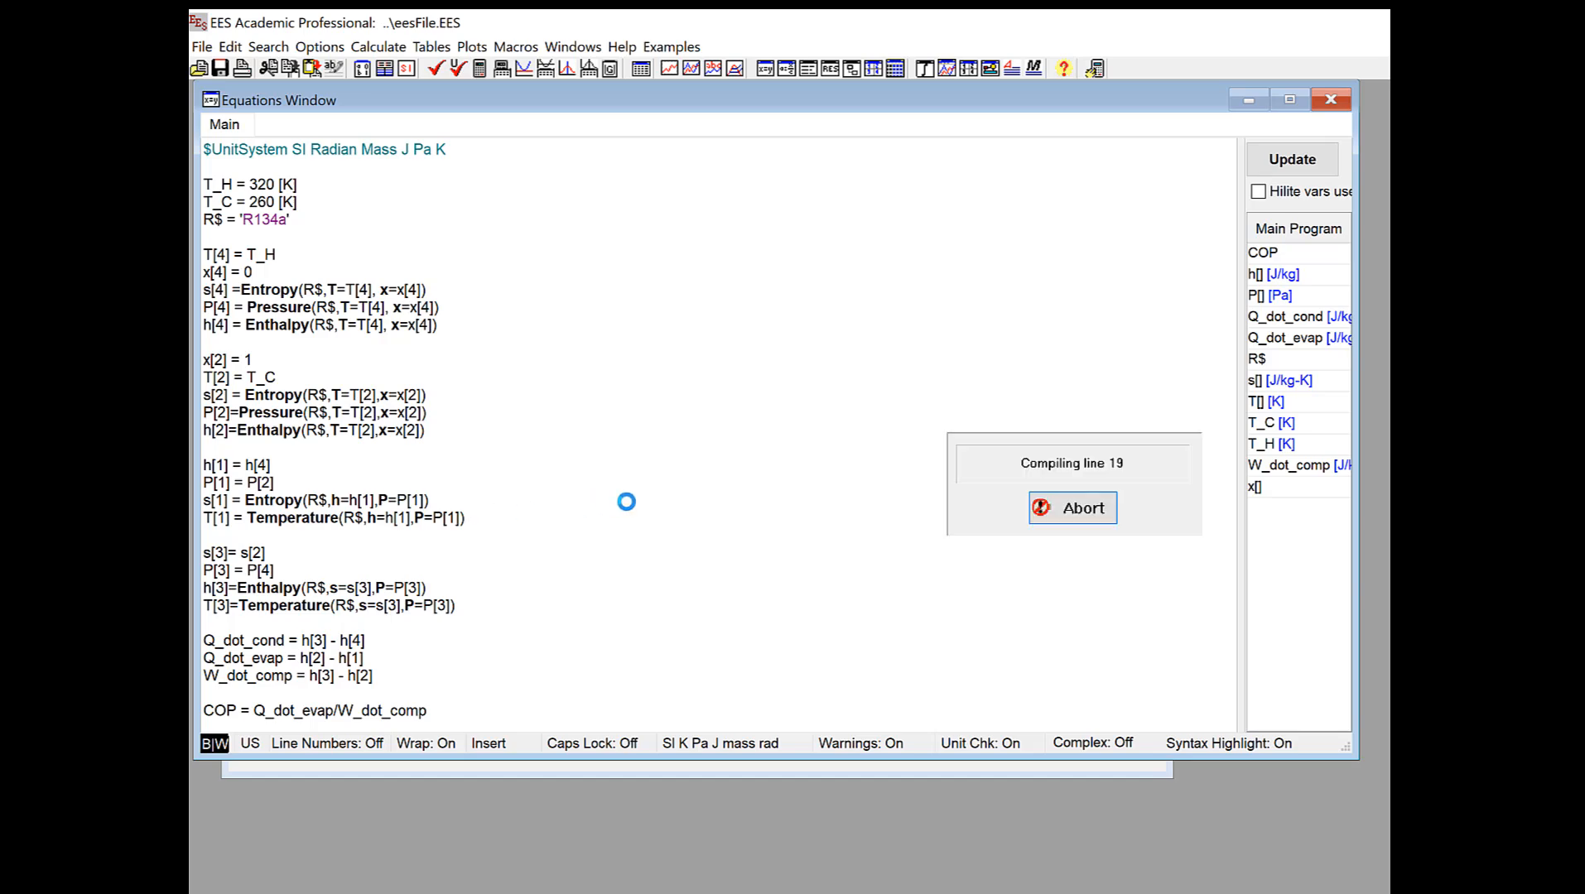
click(350, 258)
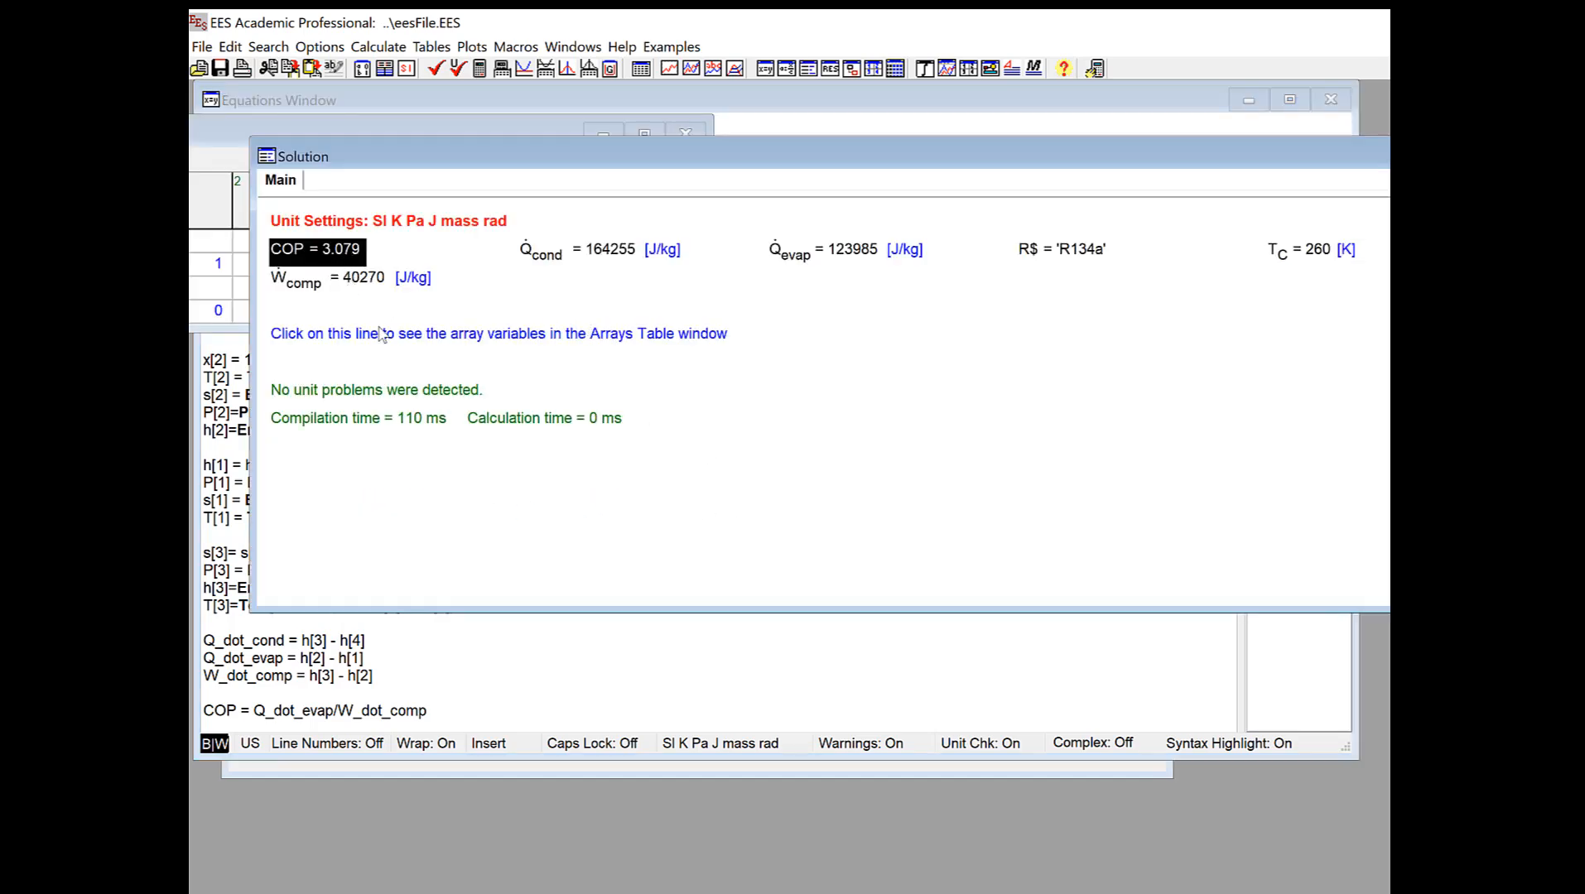
Go back to the equations and set the refrigerant R$ to 'Ammonia' again.
click(739, 661)
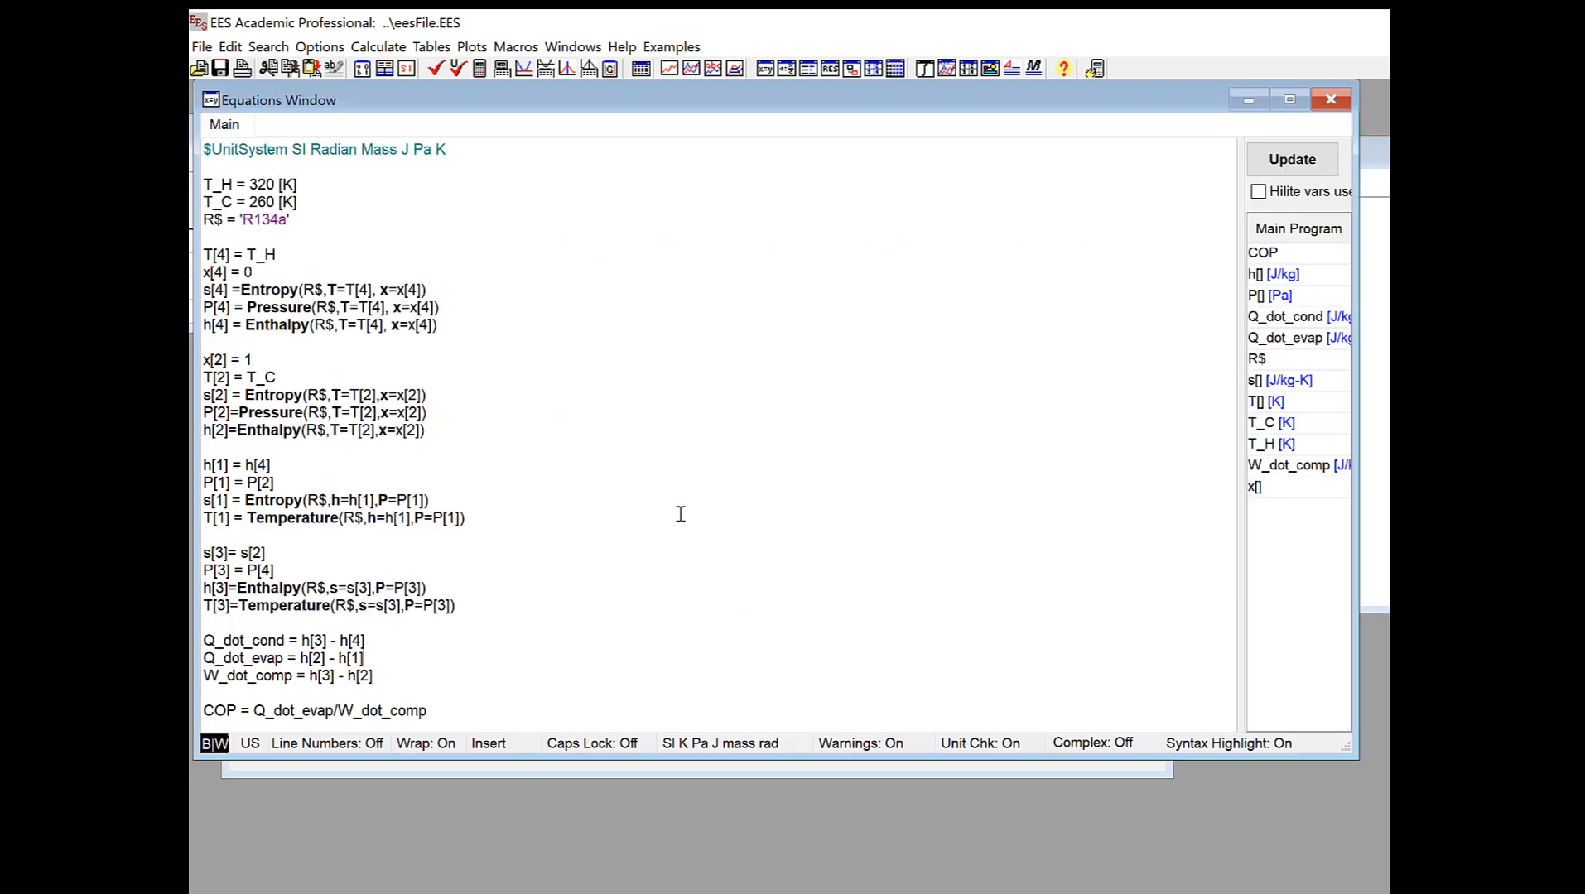
double_click(273, 220)
text(Ammoni)
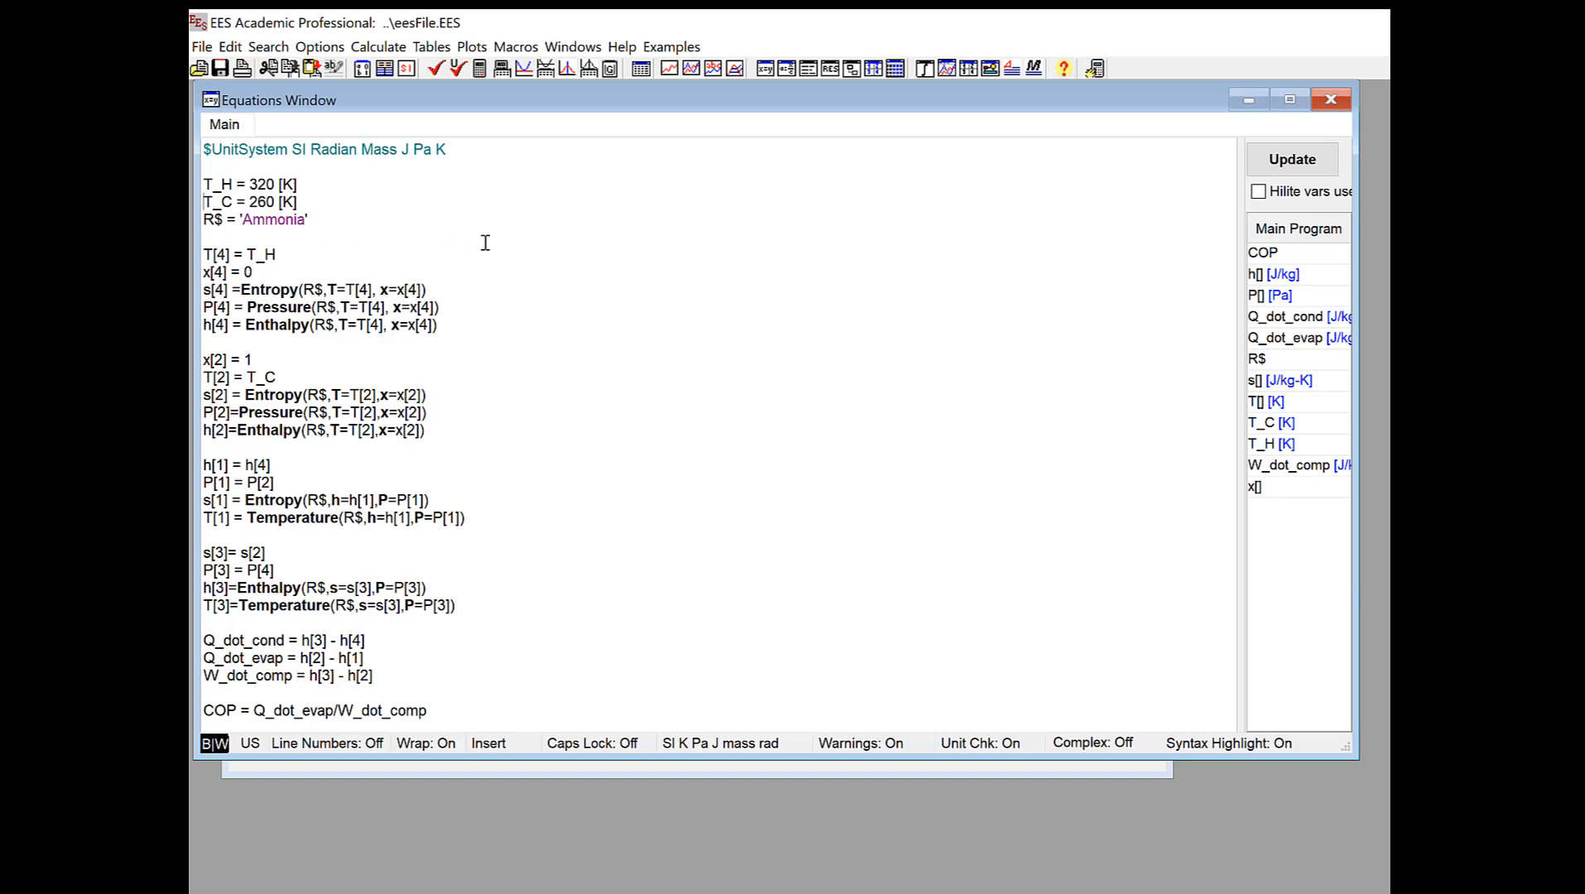
Create a new parametric table with 10 runs containing the variables COP and T_C.
click(432, 47)
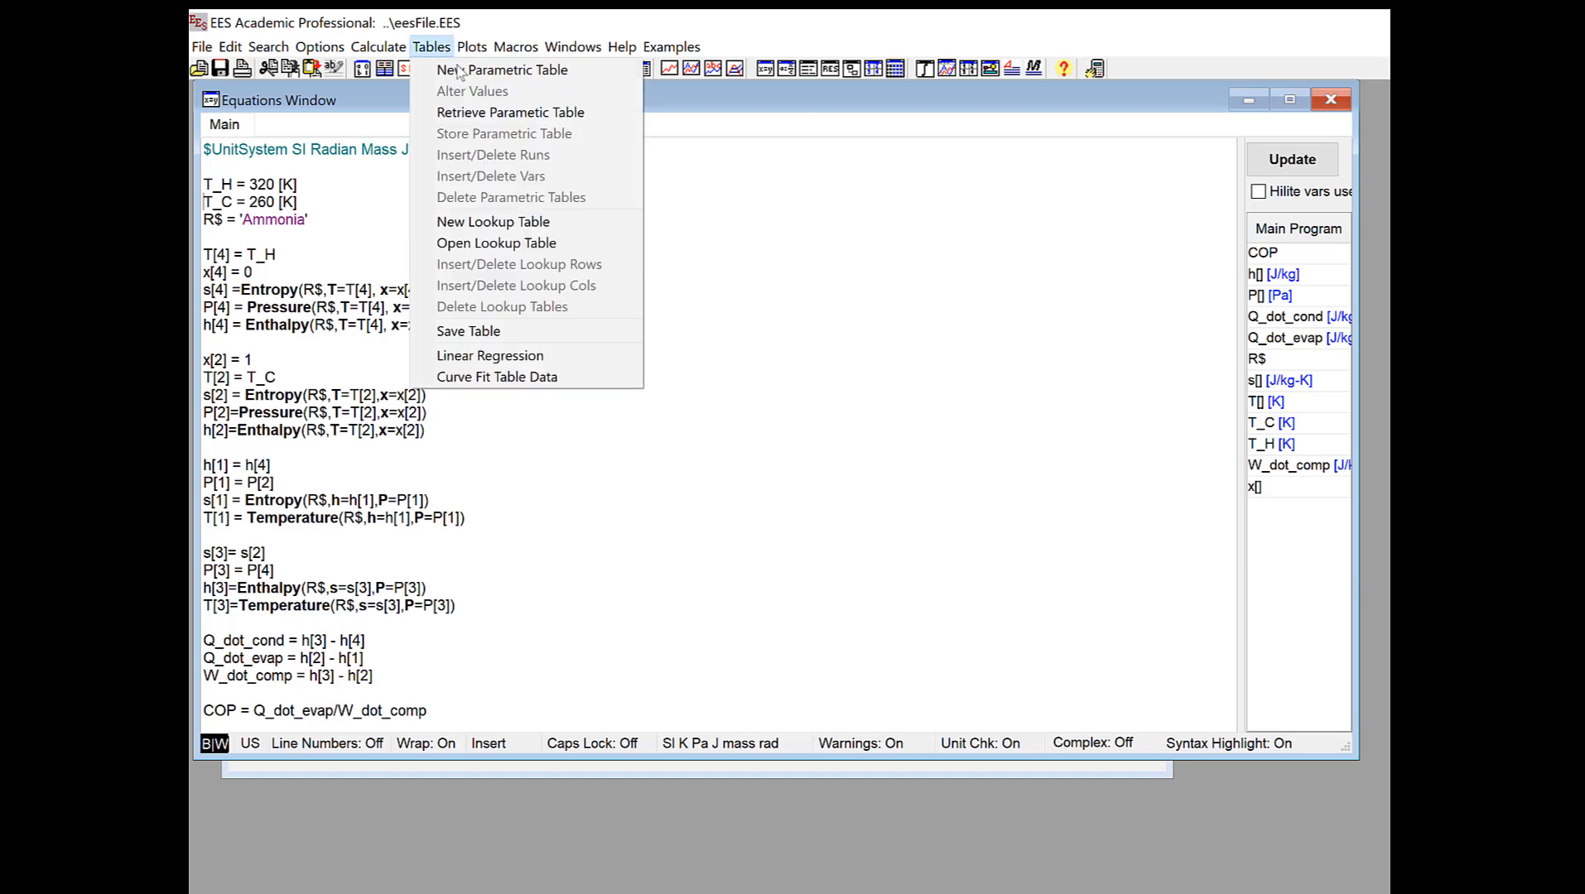
click(467, 71)
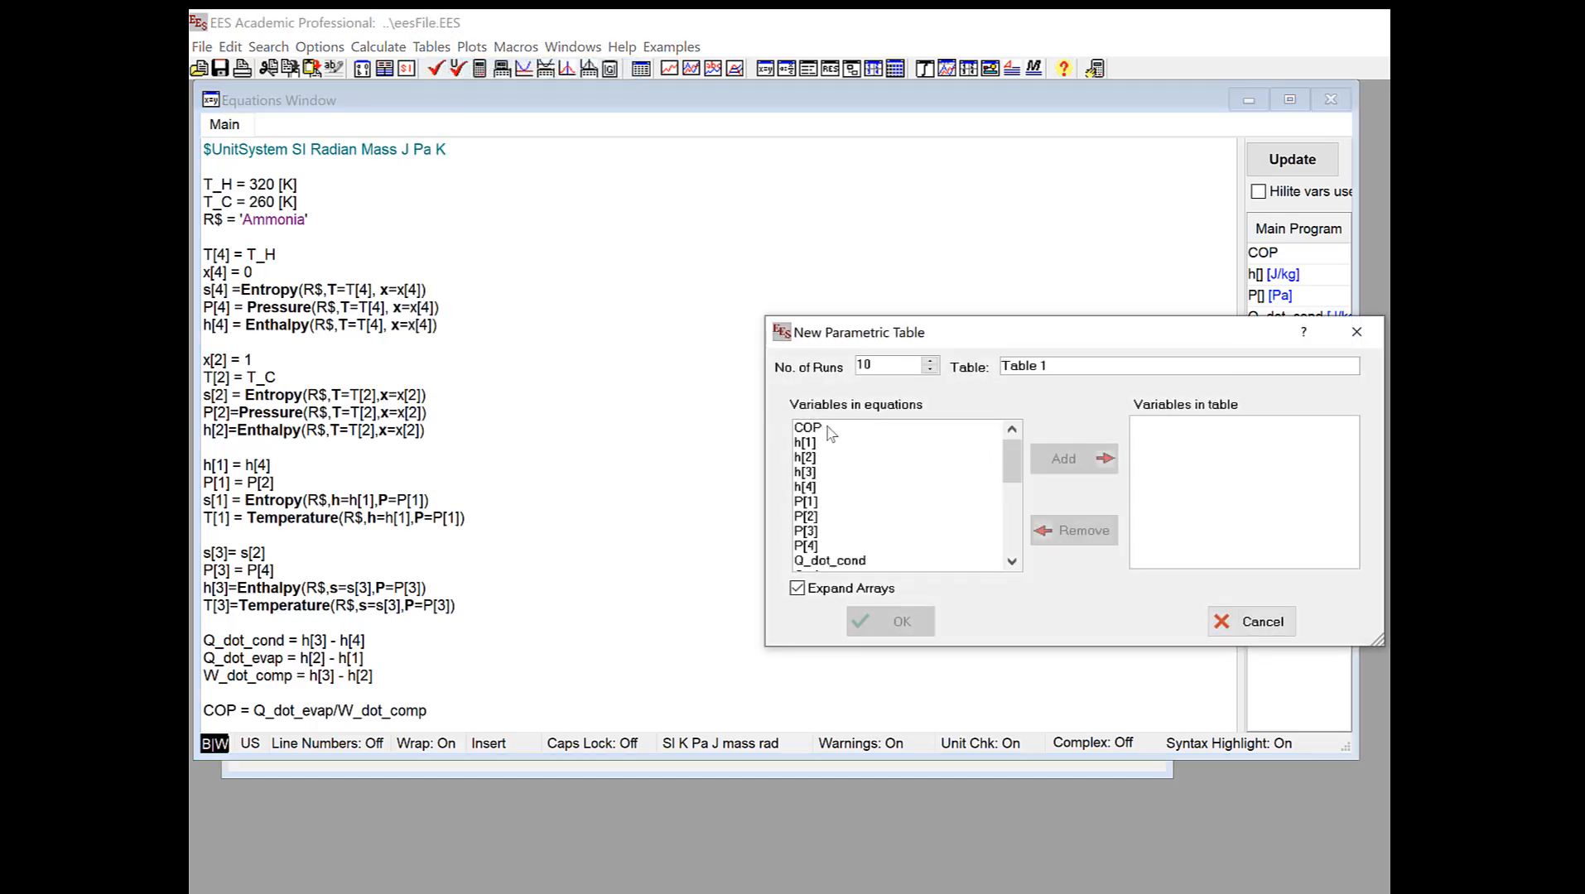
click(831, 429)
scroll(882, 542, down, 1)
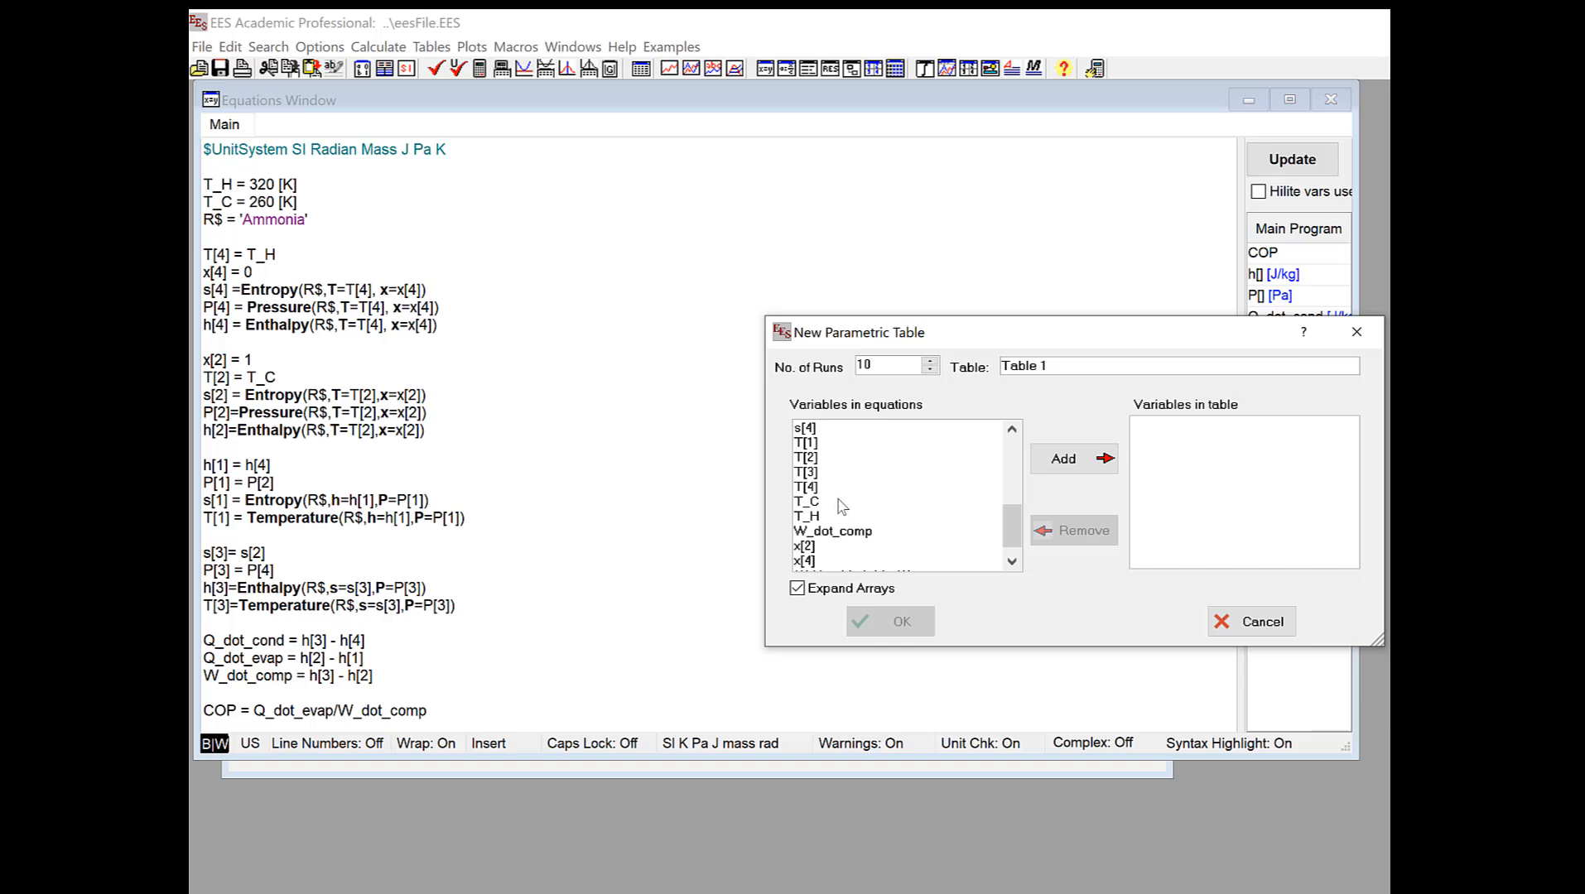
ctrl+click(841, 502)
click(1078, 468)
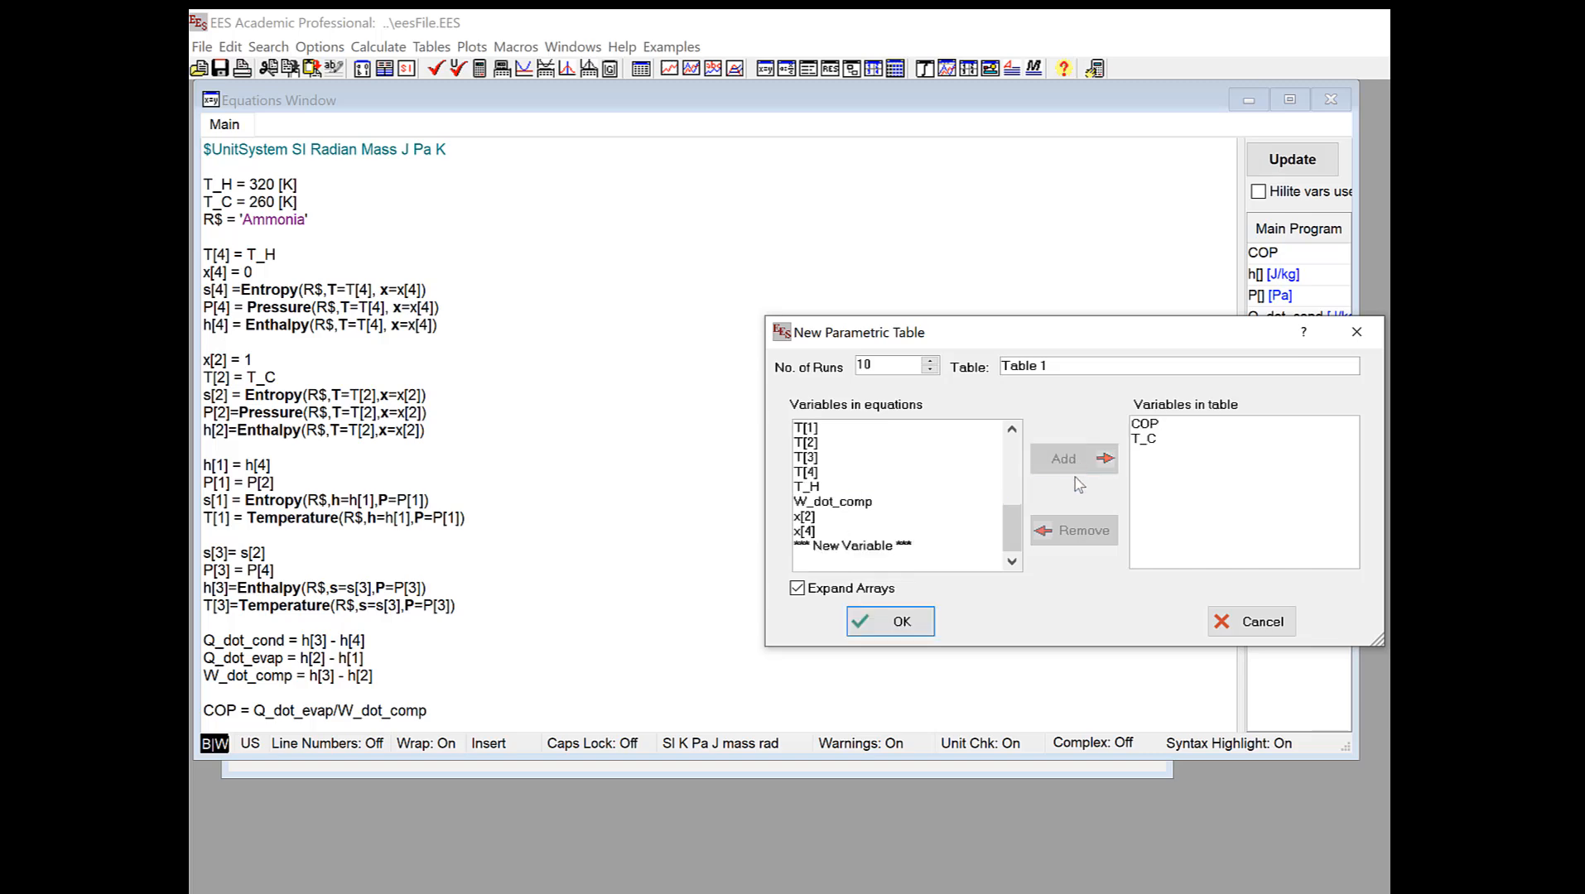
click(903, 622)
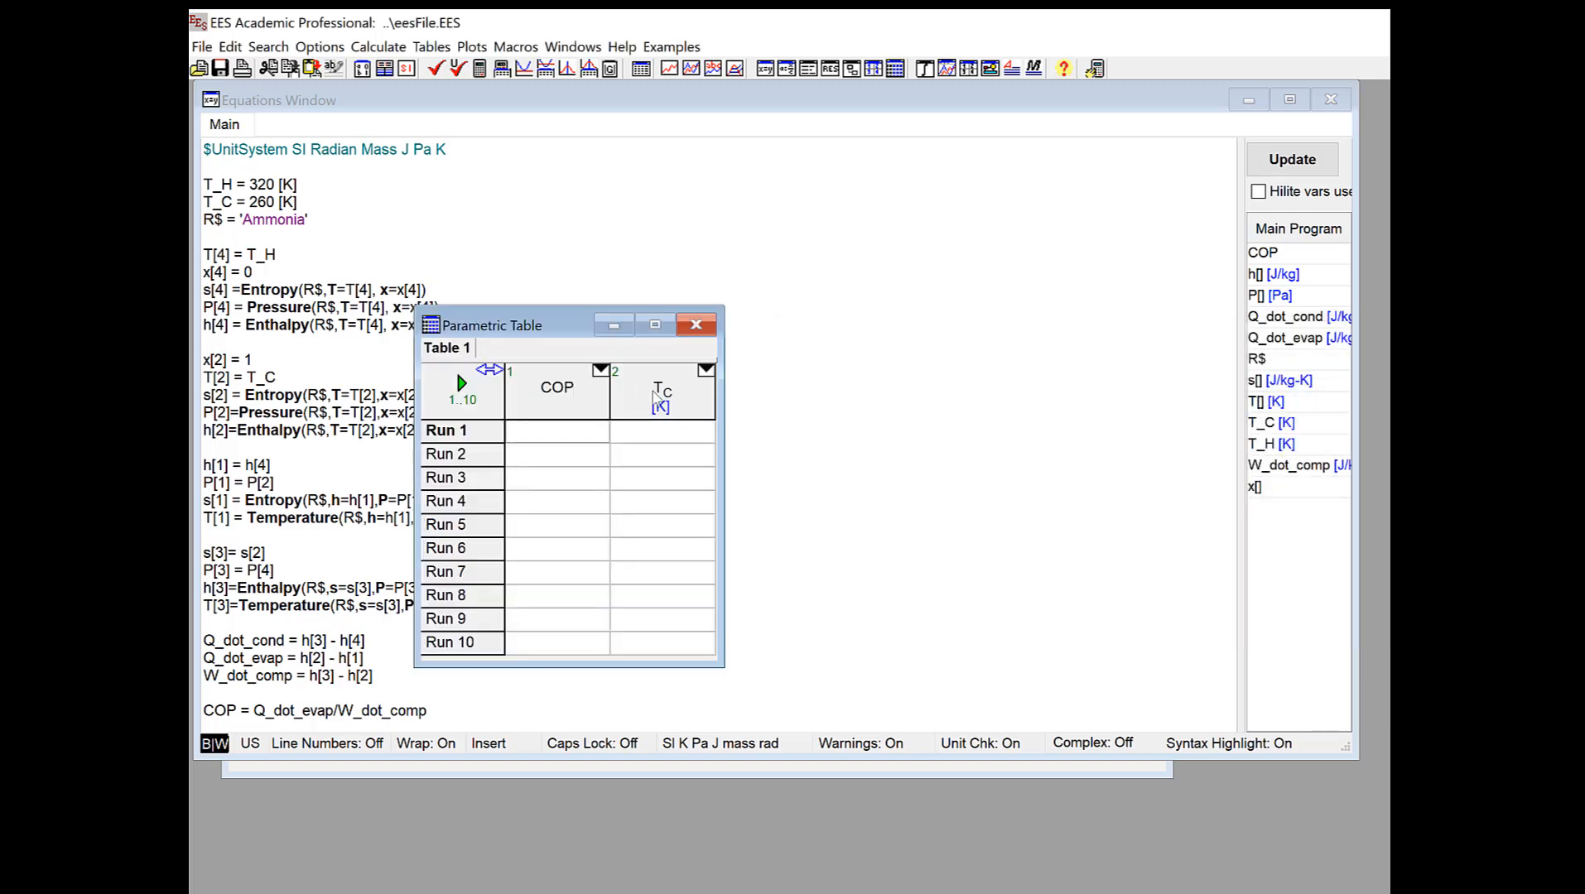
Fill the T_C column for runs 1 to 10 with linearly spaced values from 260 K to 300 K.
right_click(654, 392)
click(674, 403)
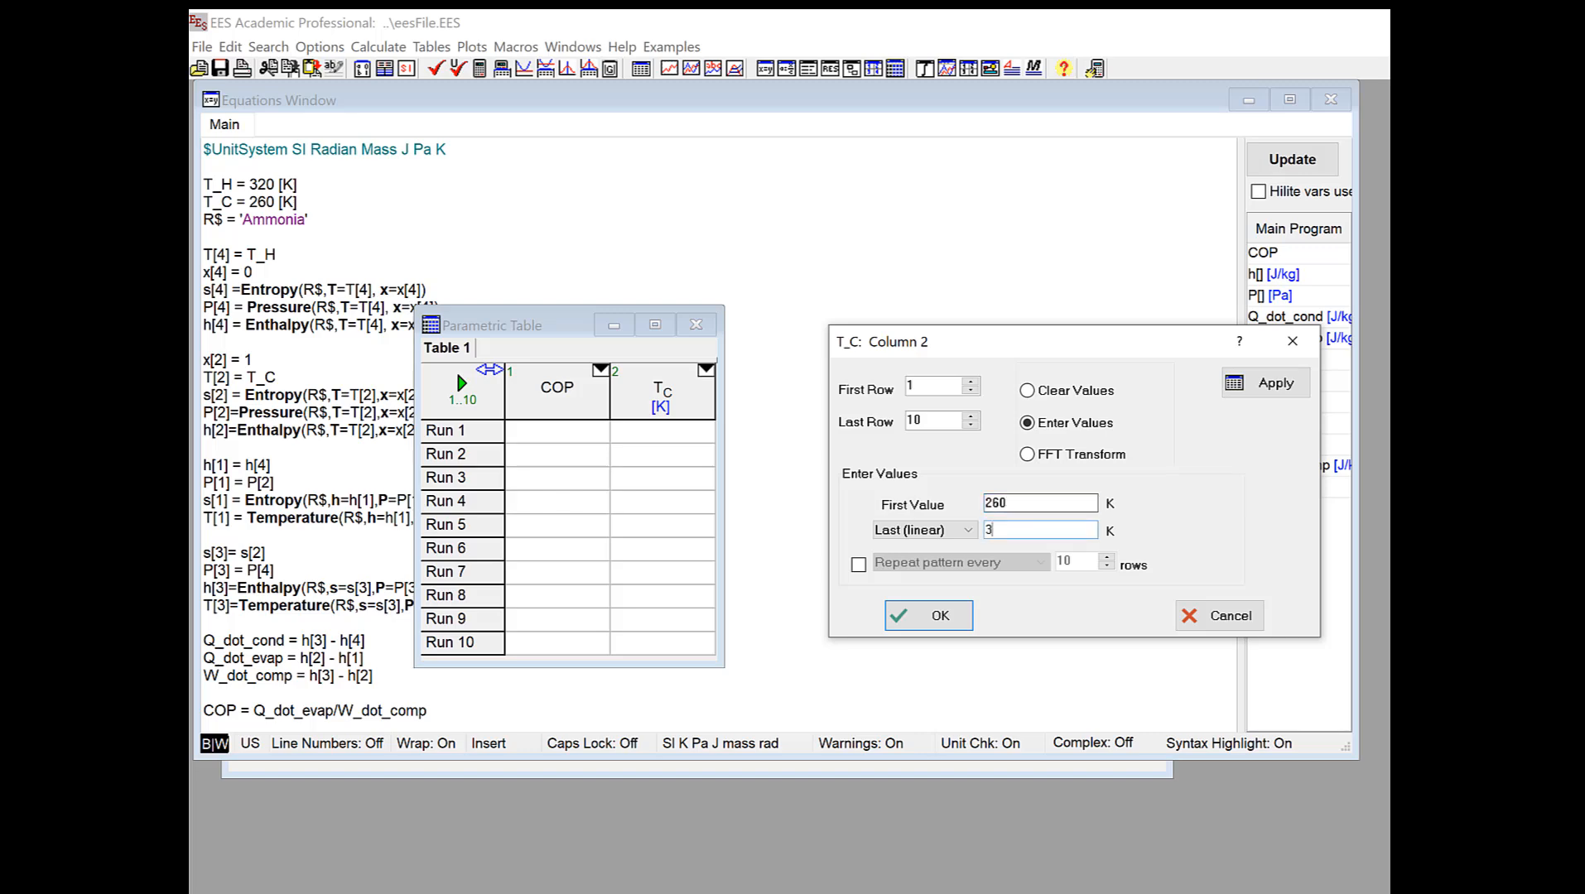
click(928, 616)
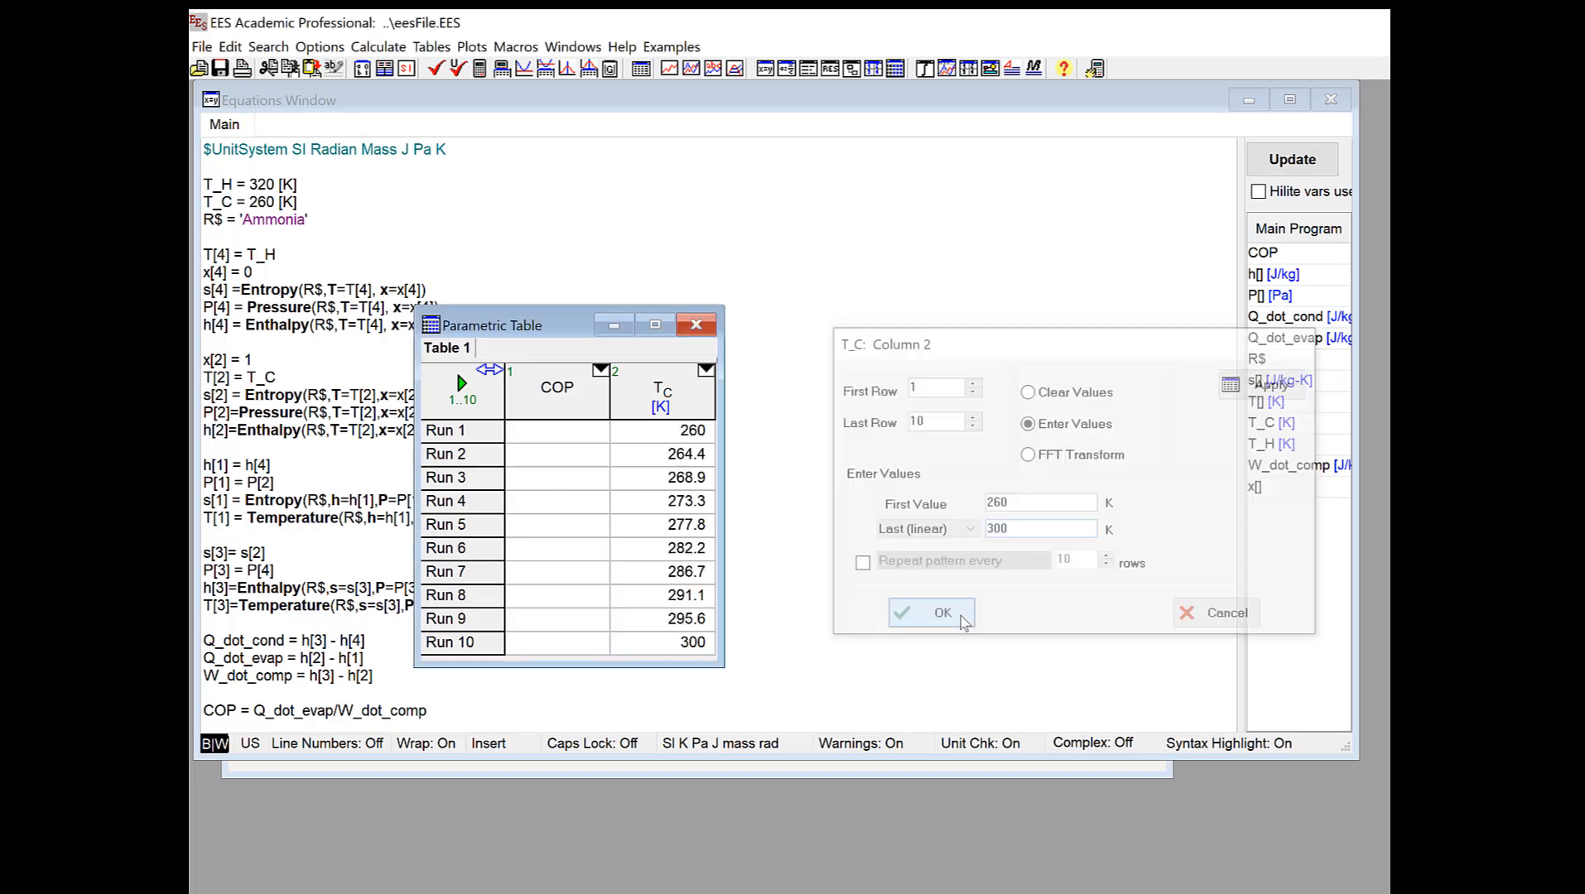
Comment out the fixed T_C = 260 [K] equation with braces.
click(208, 206)
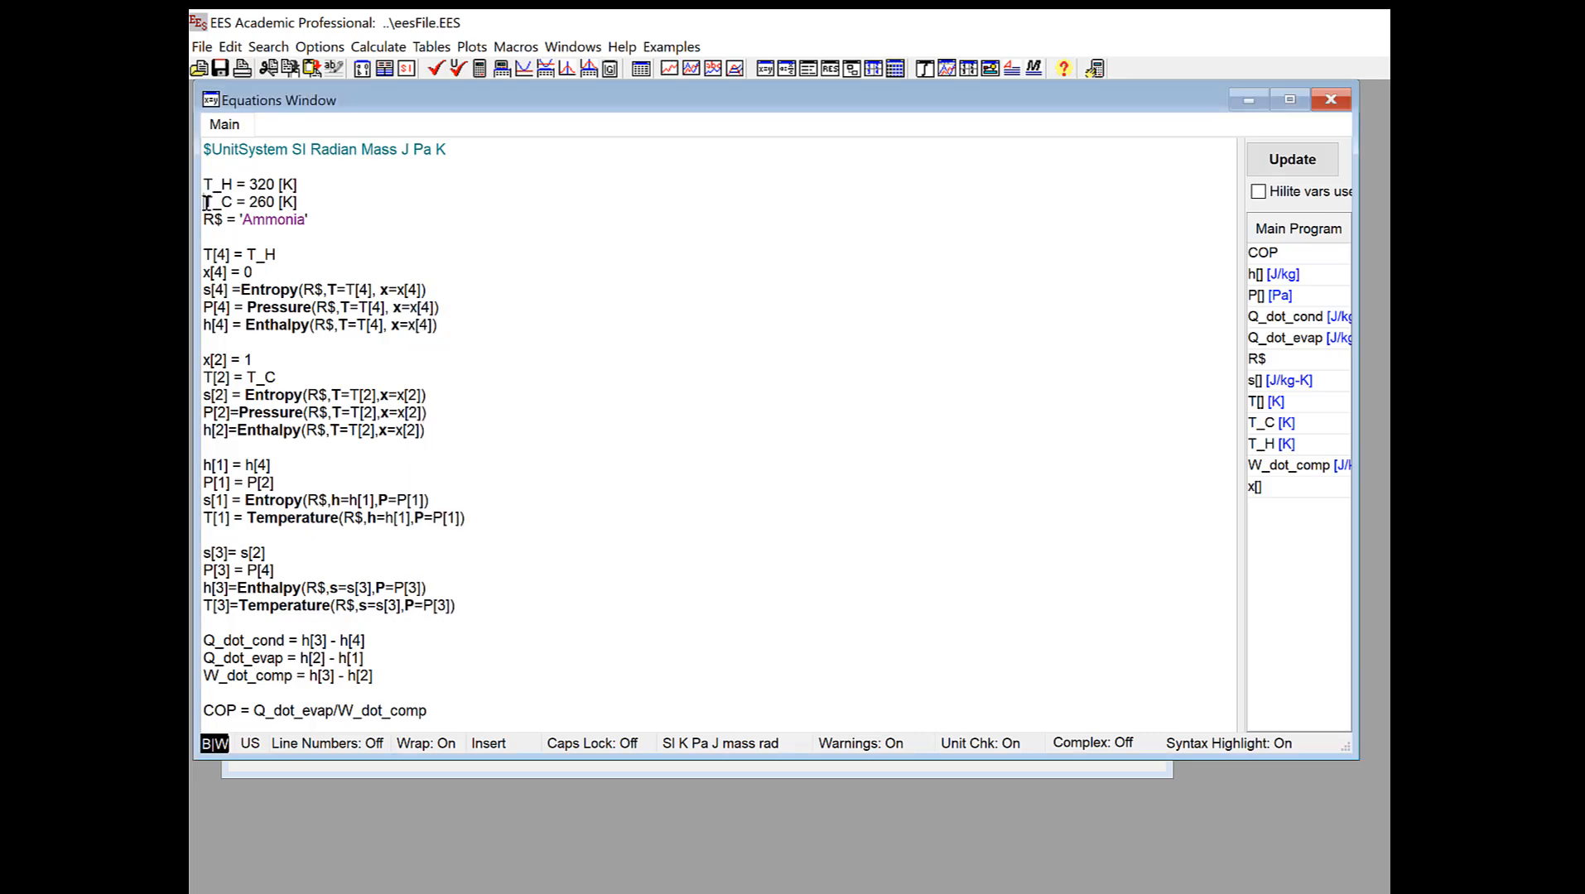
drag(298, 201, 202, 202)
right_click(223, 209)
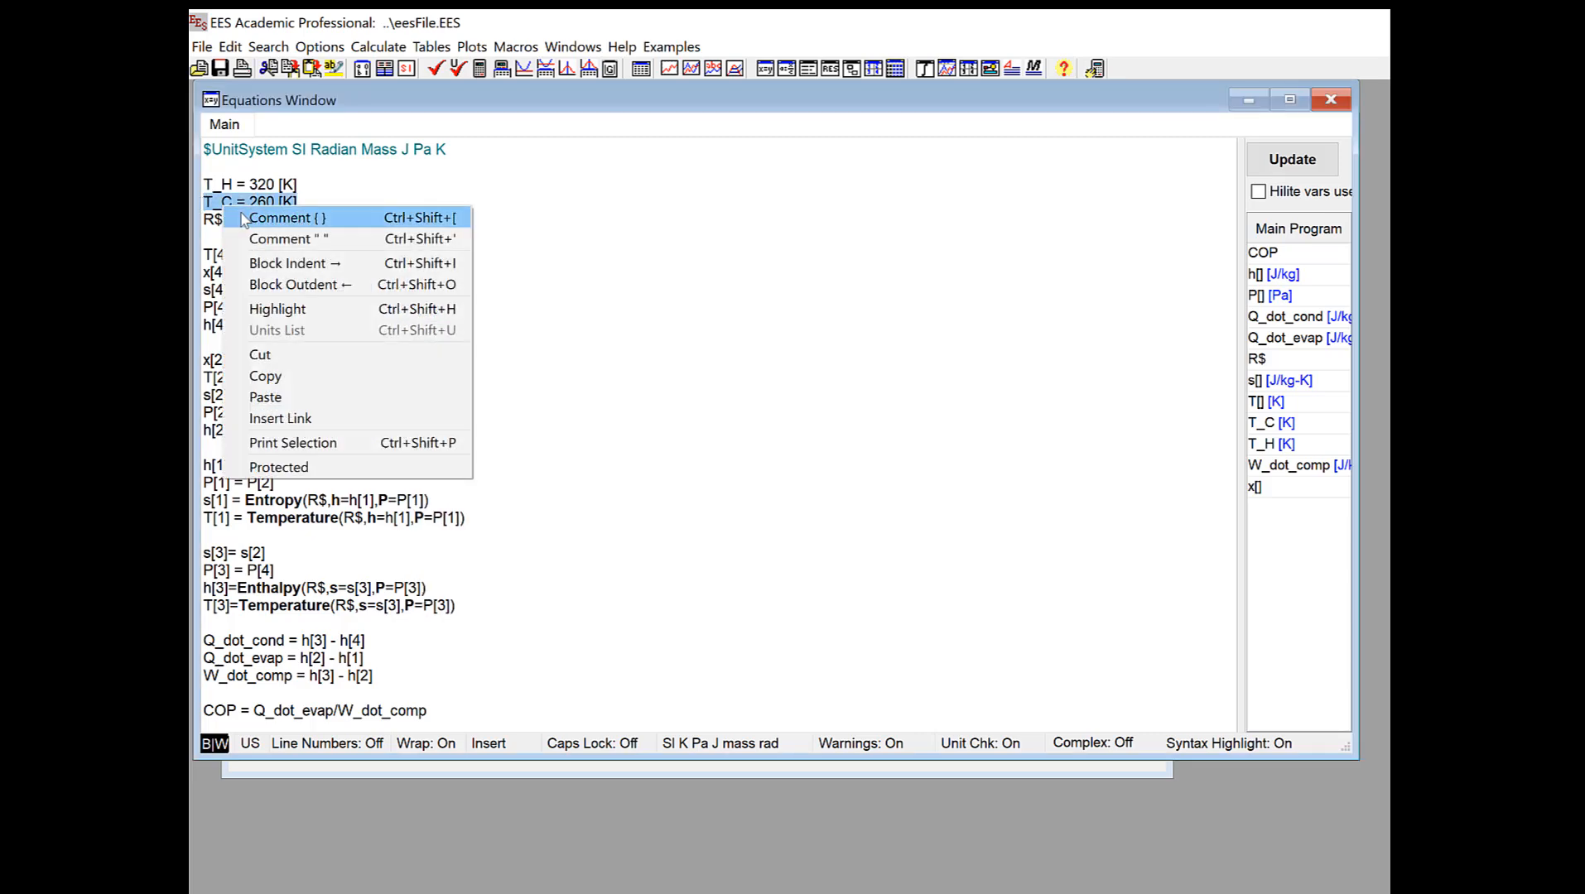
click(245, 219)
key(shift+Up)
key(shift+Up)
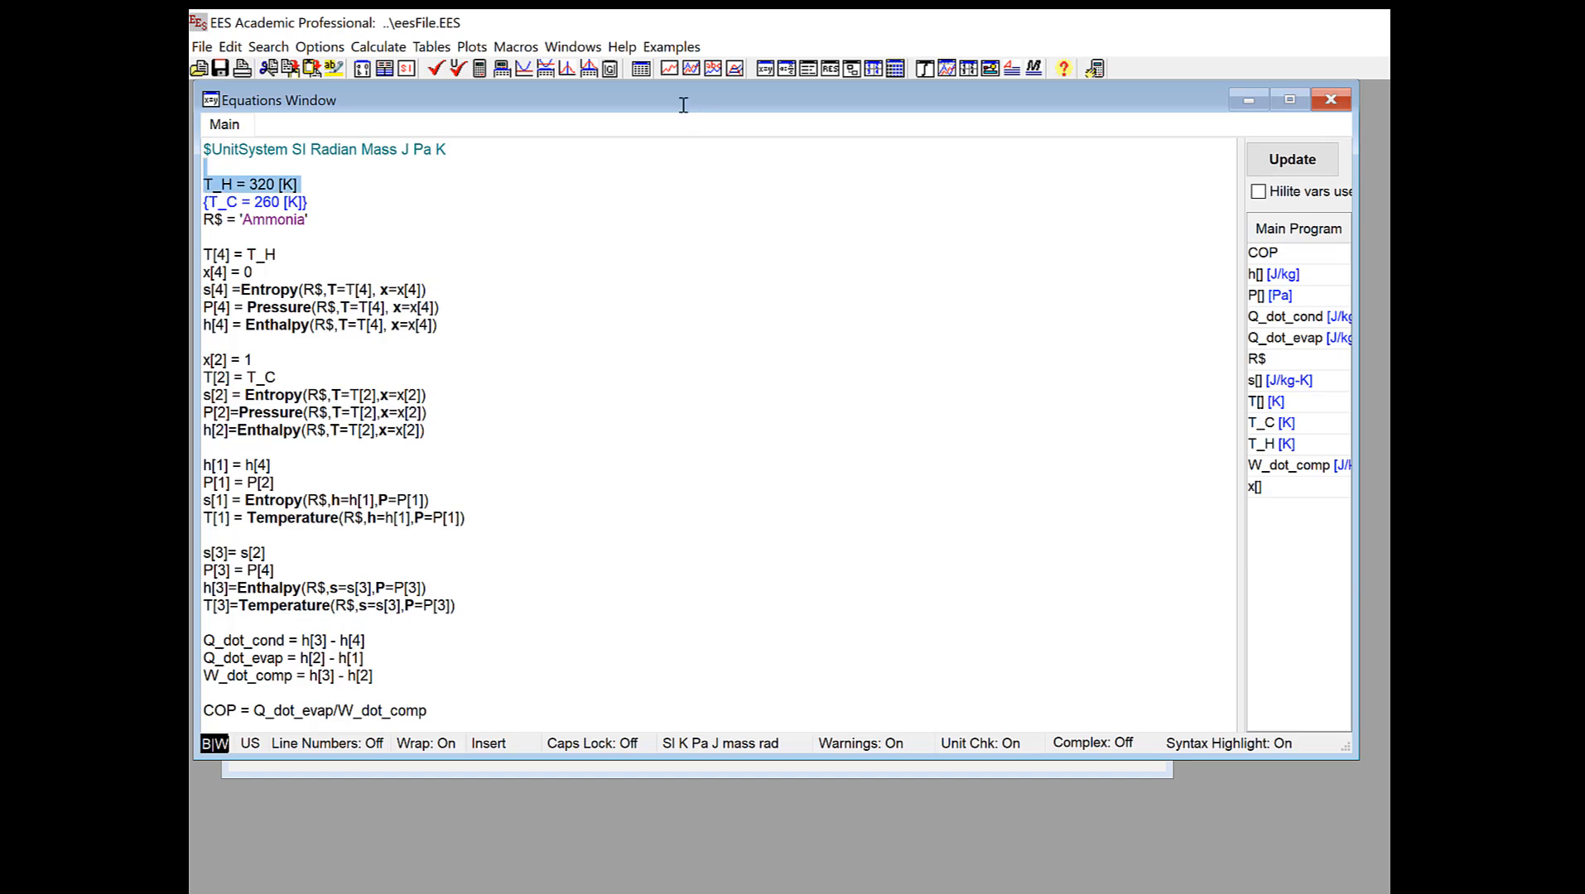
Bring up the parametric table and solve all ten runs for COP.
click(582, 47)
click(654, 197)
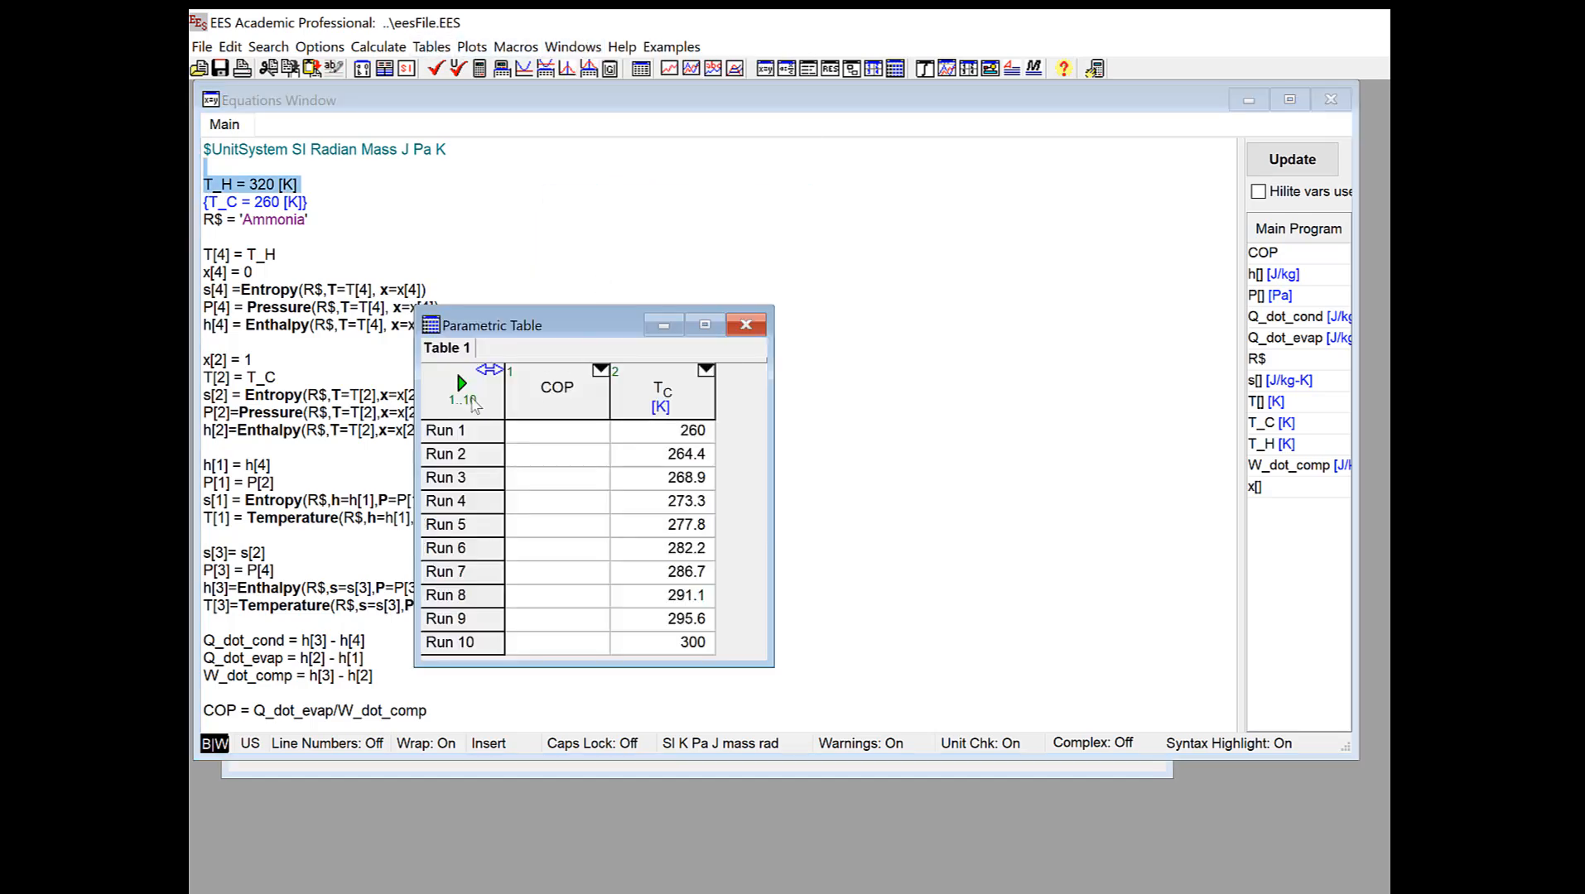
click(461, 383)
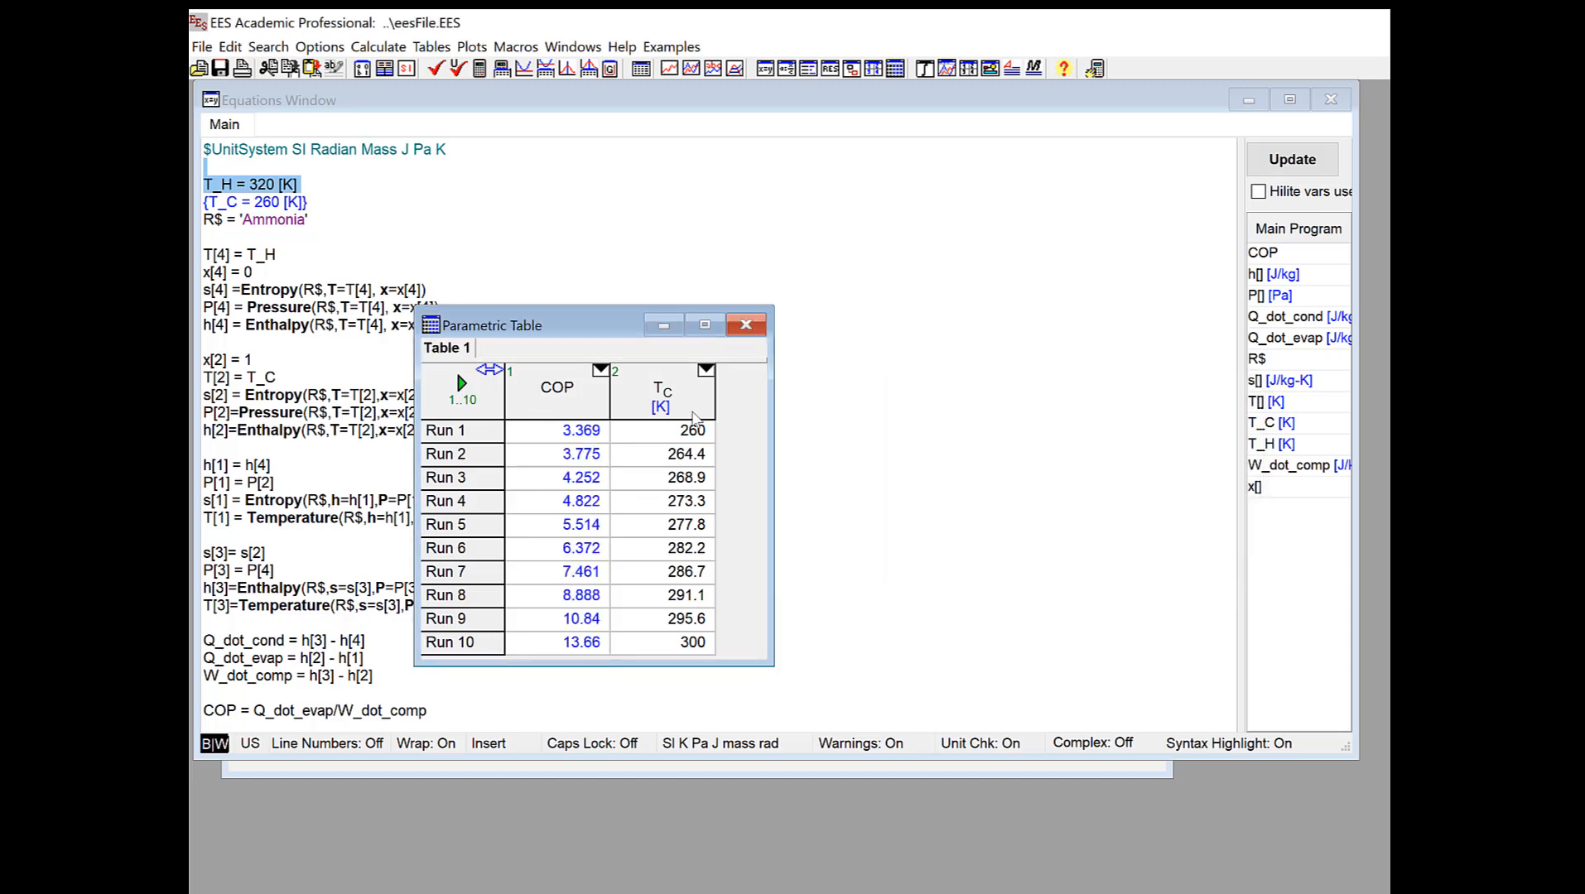
Create an X-Y plot from parametric Table 1 with T_C on the X-axis and COP on the Y-axis.
click(472, 47)
mouse_move(676, 74)
click(737, 70)
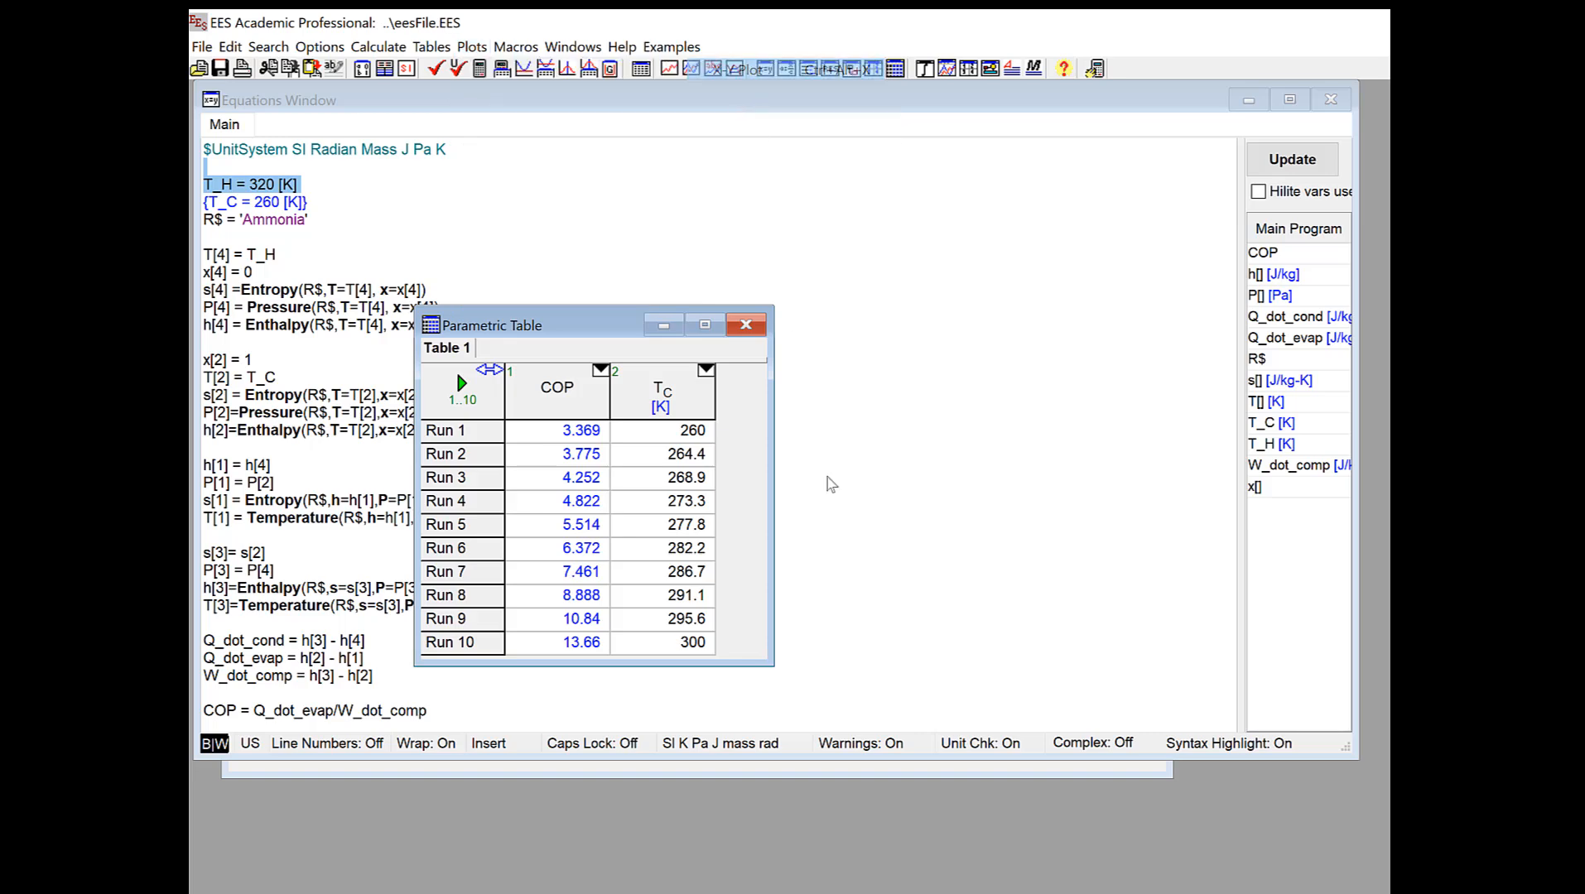
click(805, 373)
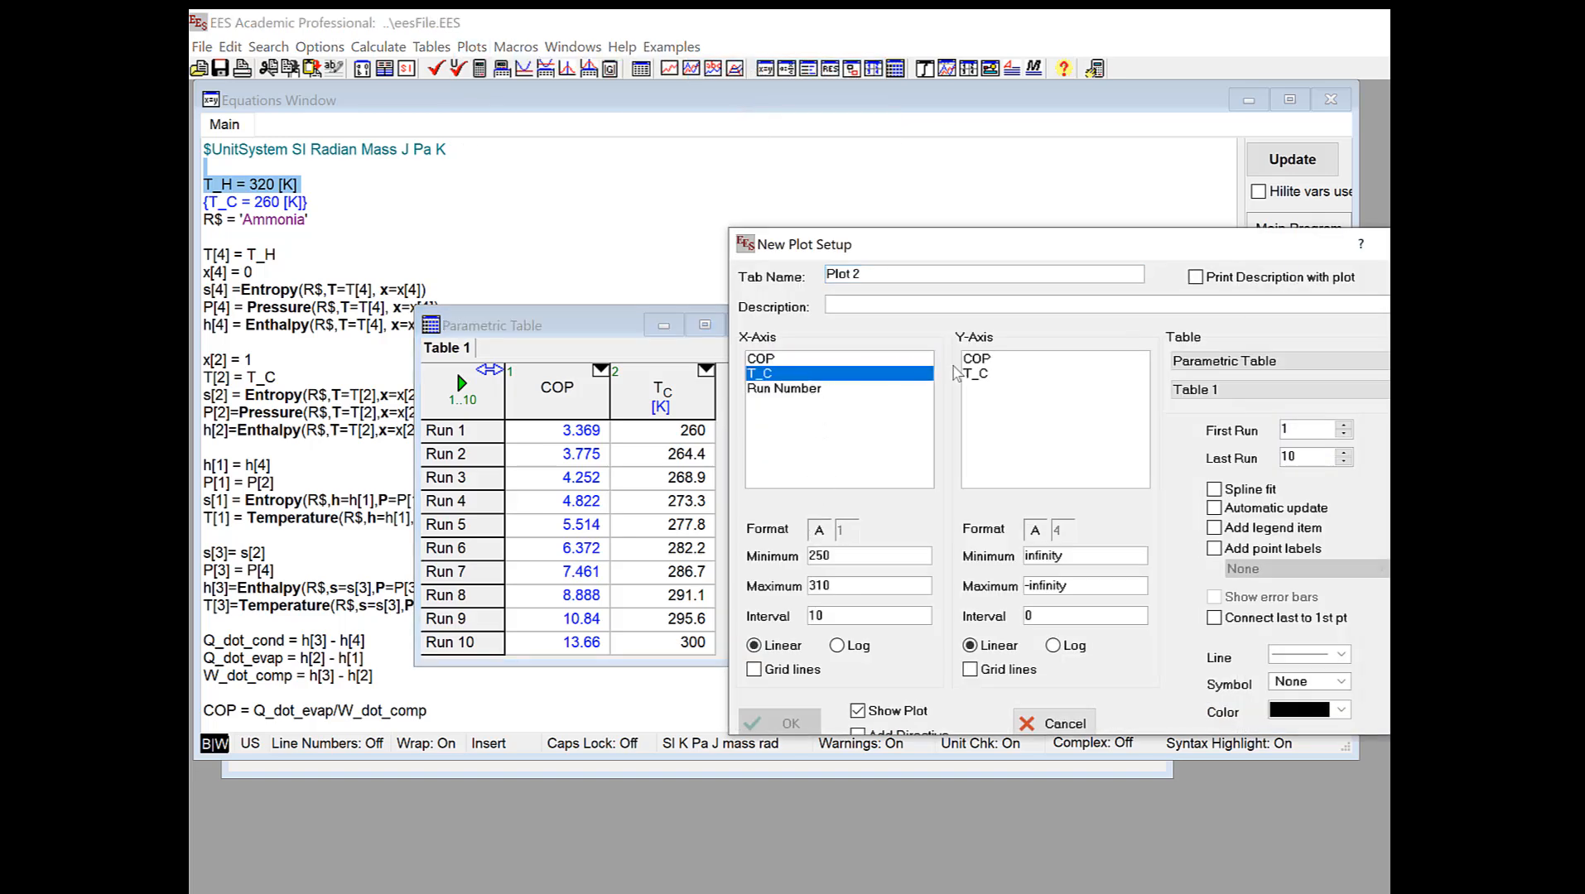
click(990, 365)
click(789, 724)
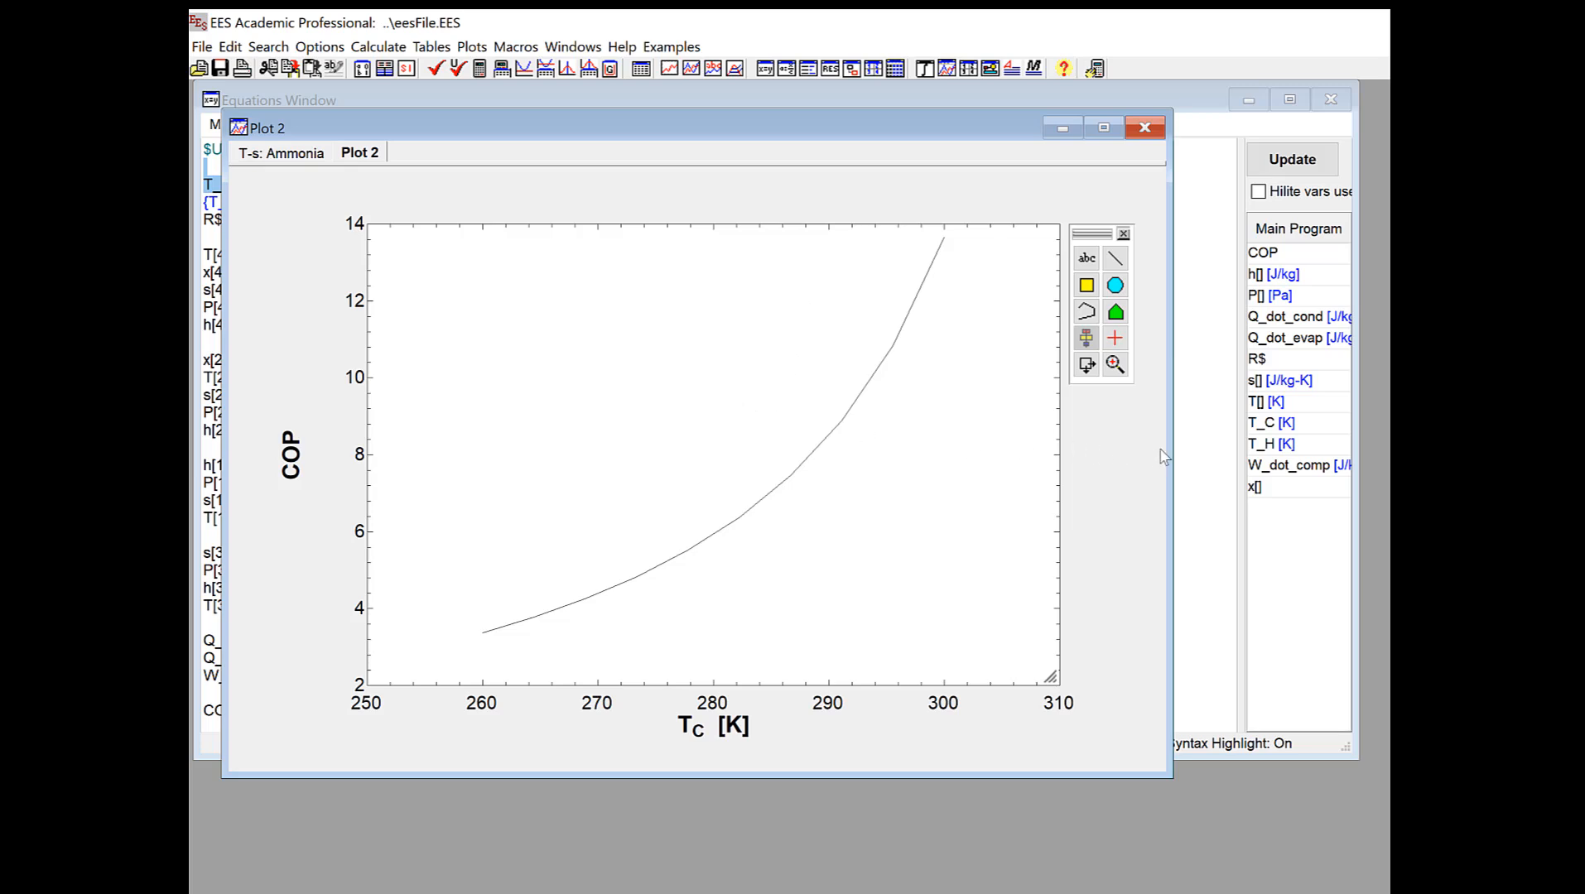
Return to the equations and look at the entropy equation for state 2.
click(1207, 448)
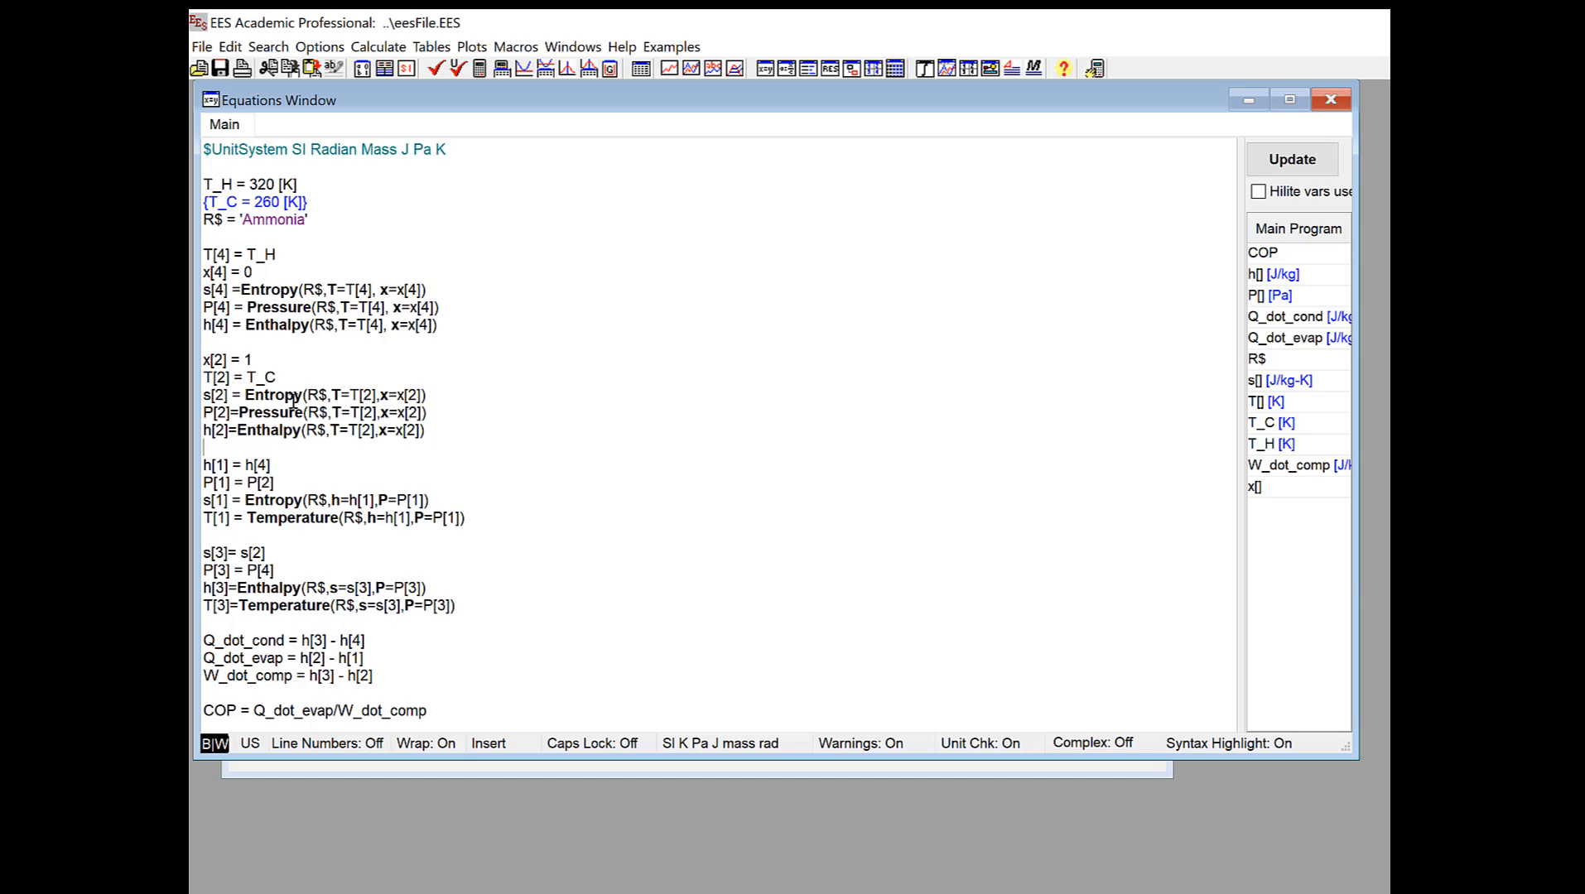
drag(237, 396, 203, 396)
click(468, 390)
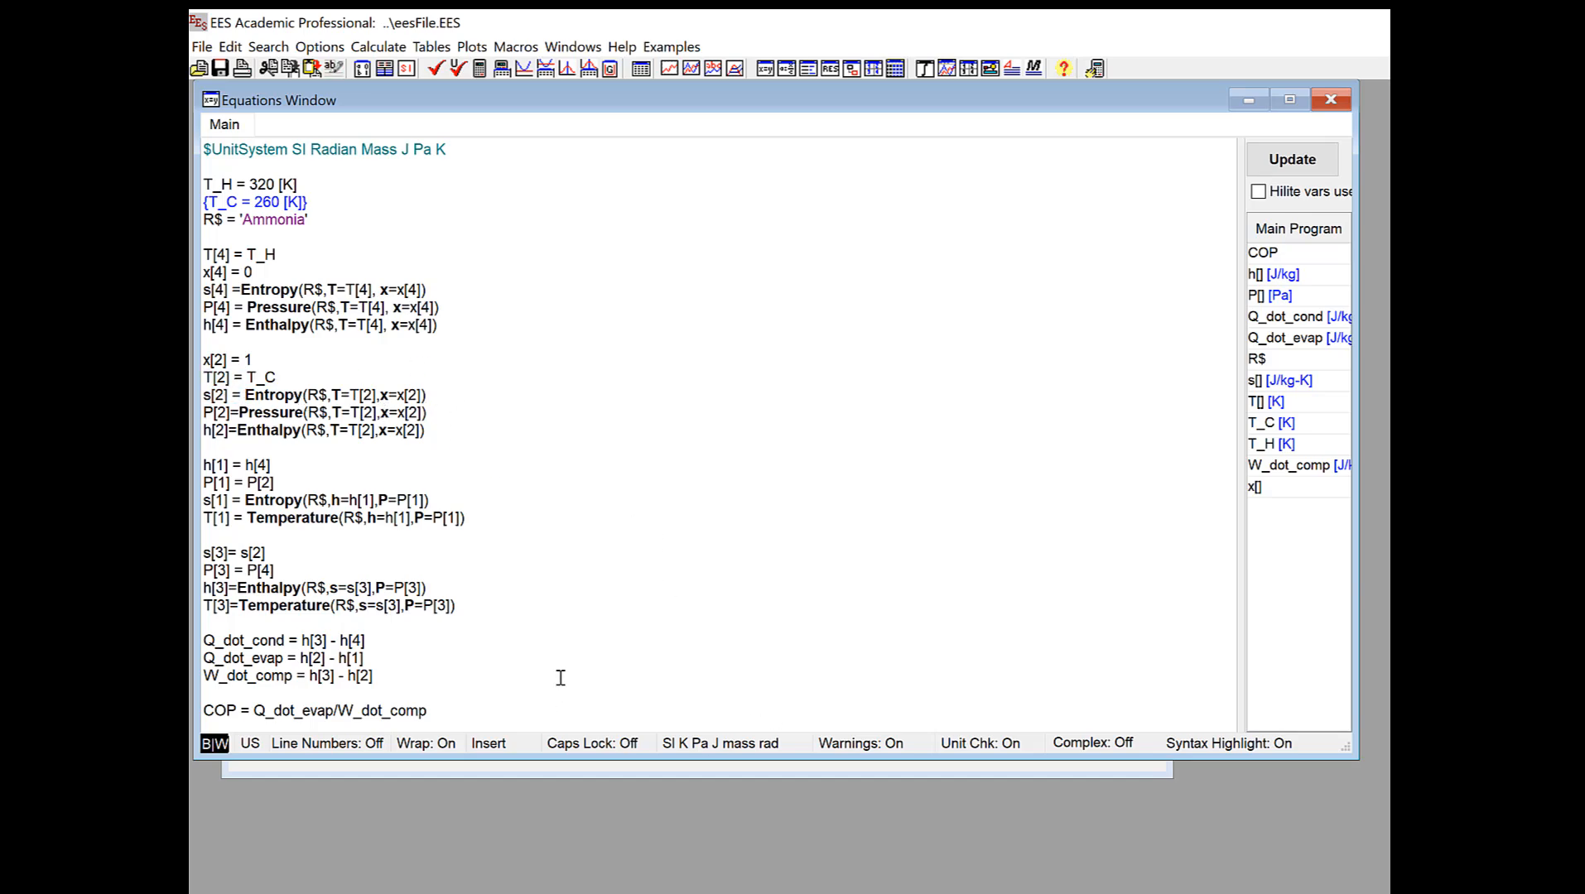